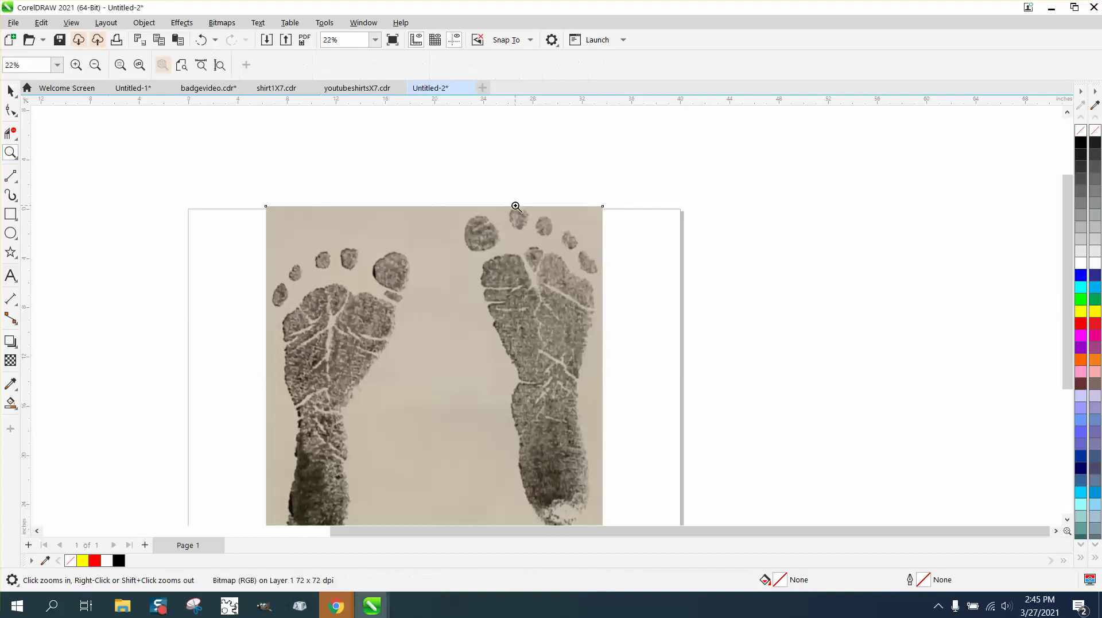
- Zoom in on the right foot's toes, then back out to see both footprints
{"action": "left_click", "coordinate": [576, 258]}
{"action": "left_click", "coordinate": [479, 228]}
{"action": "right_click", "coordinate": [479, 227]}
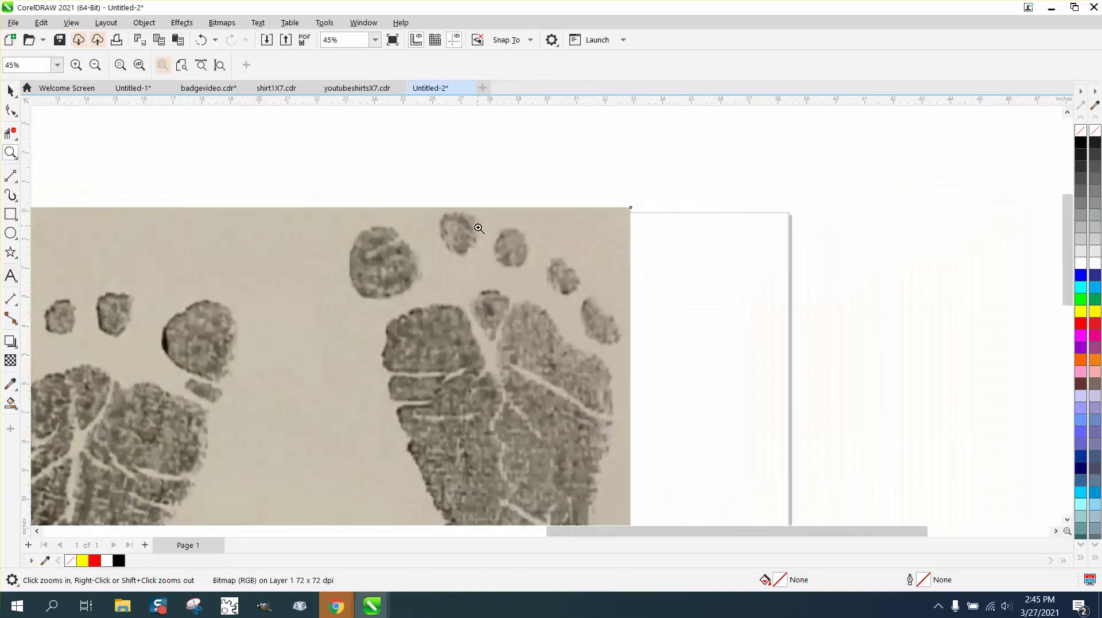
{"action": "right_click", "coordinate": [483, 230]}
- Scale the footprint photo to about 3.6 × 3.7 inches at the page's top-left
{"action": "left_click", "coordinate": [11, 91]}
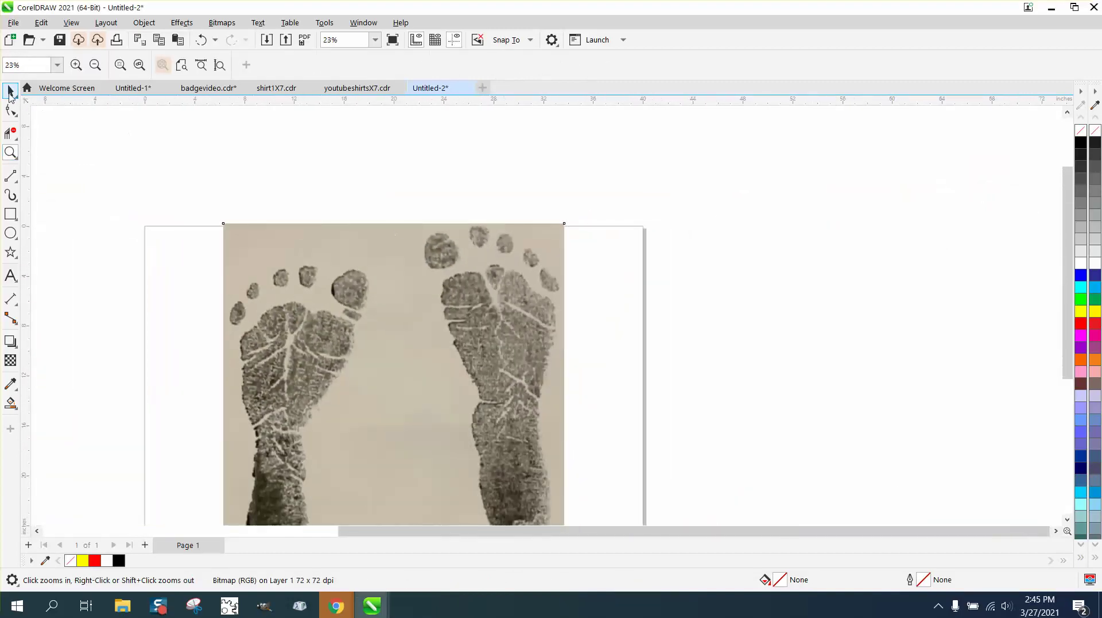
{"action": "left_click", "coordinate": [467, 243]}
{"action": "scroll", "coordinate": [467, 246], "scroll_direction": "down", "scroll_amount": 1}
{"action": "left_click_drag", "start_coordinate": [121, 243], "coordinate": [119, 240]}
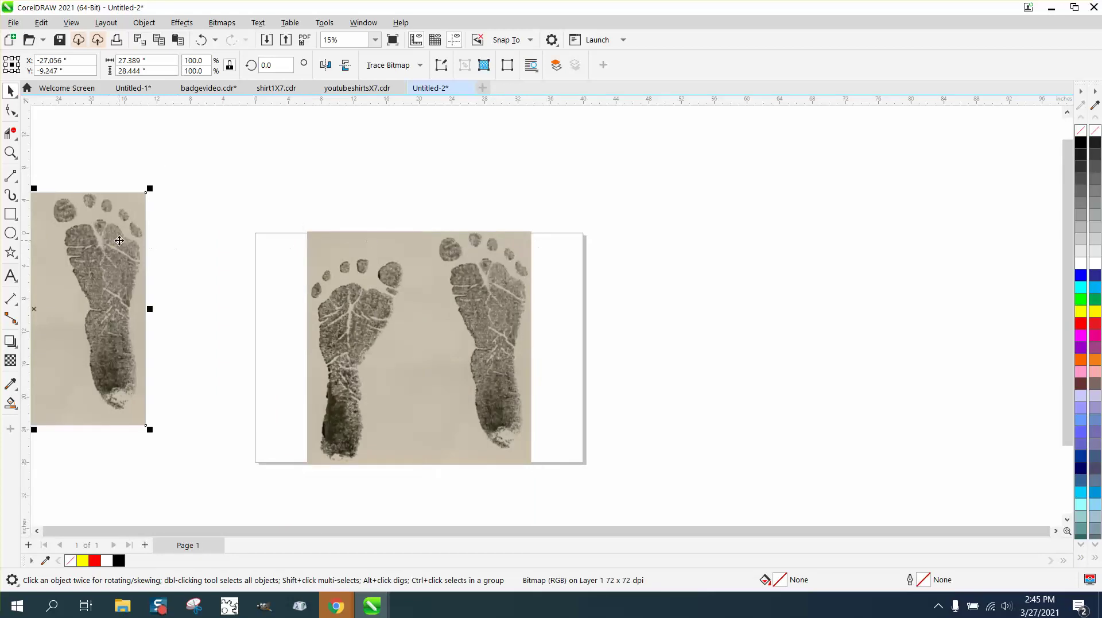
{"action": "key", "text": "ctrl+z"}
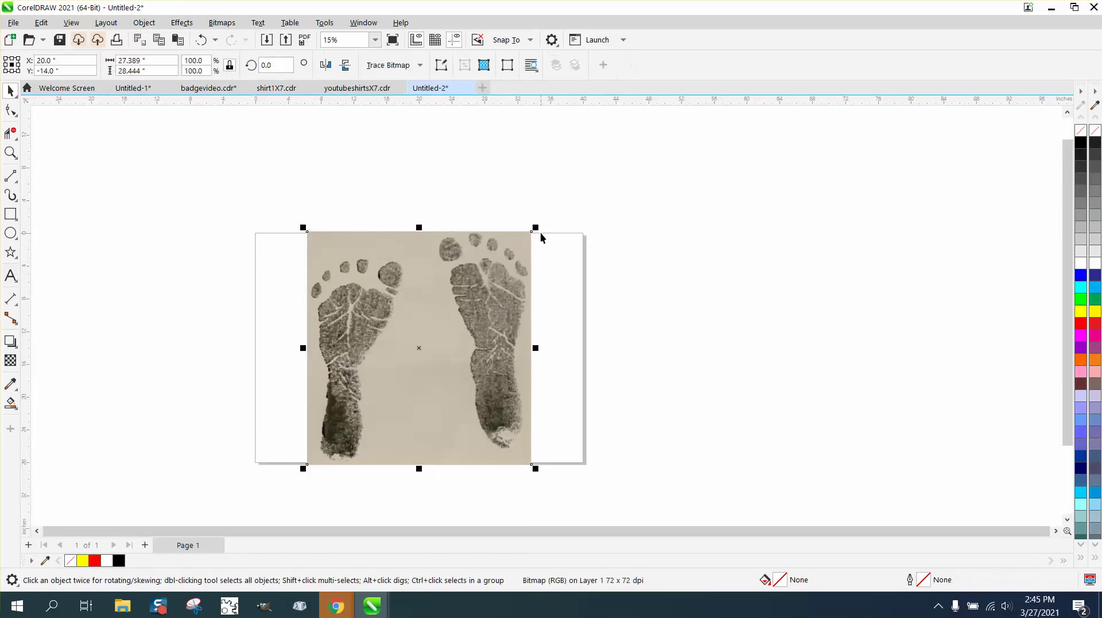
{"action": "left_click_drag", "start_coordinate": [536, 227], "coordinate": [404, 286]}
{"action": "left_click", "coordinate": [11, 152]}
- Resample the footprint photo, keeping the default Resample settings
{"action": "left_click", "coordinate": [11, 90]}
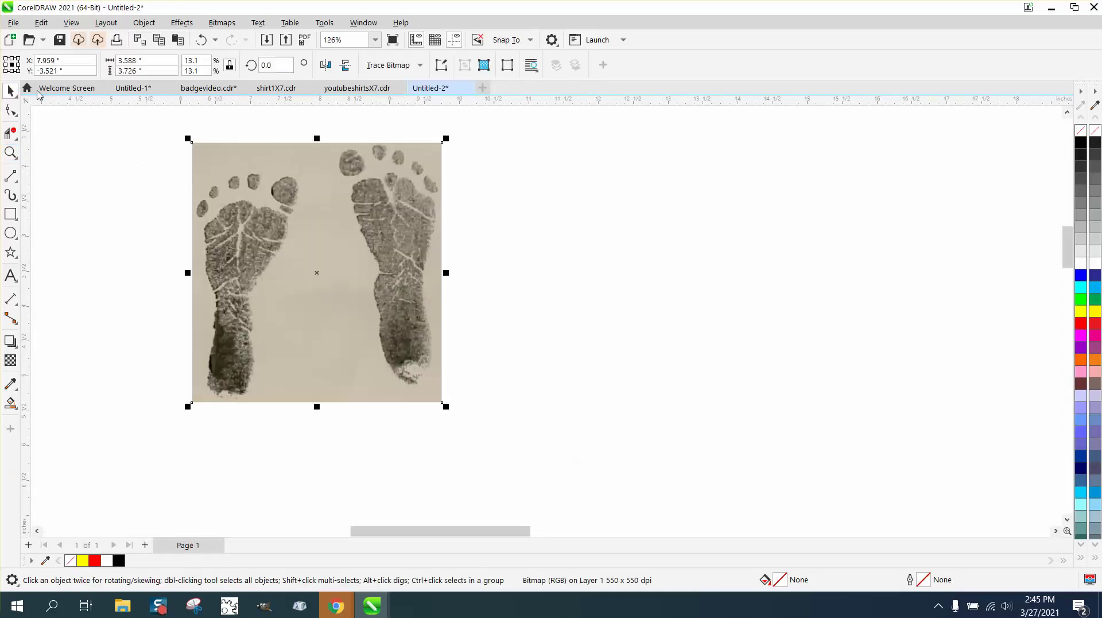
{"action": "left_click", "coordinate": [222, 22]}
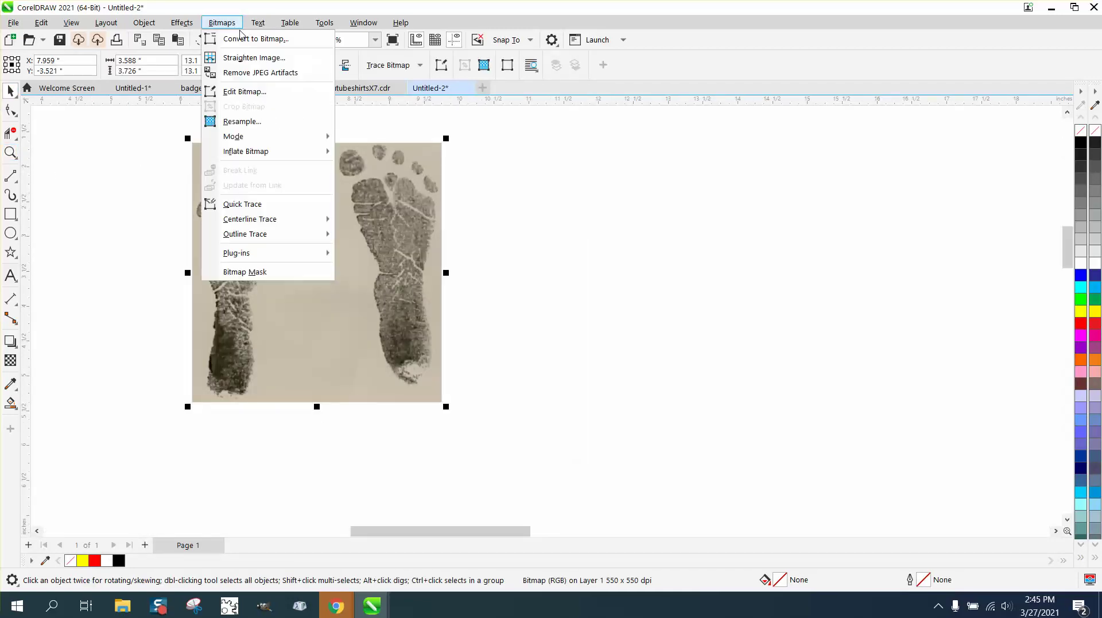
{"action": "left_click", "coordinate": [255, 121]}
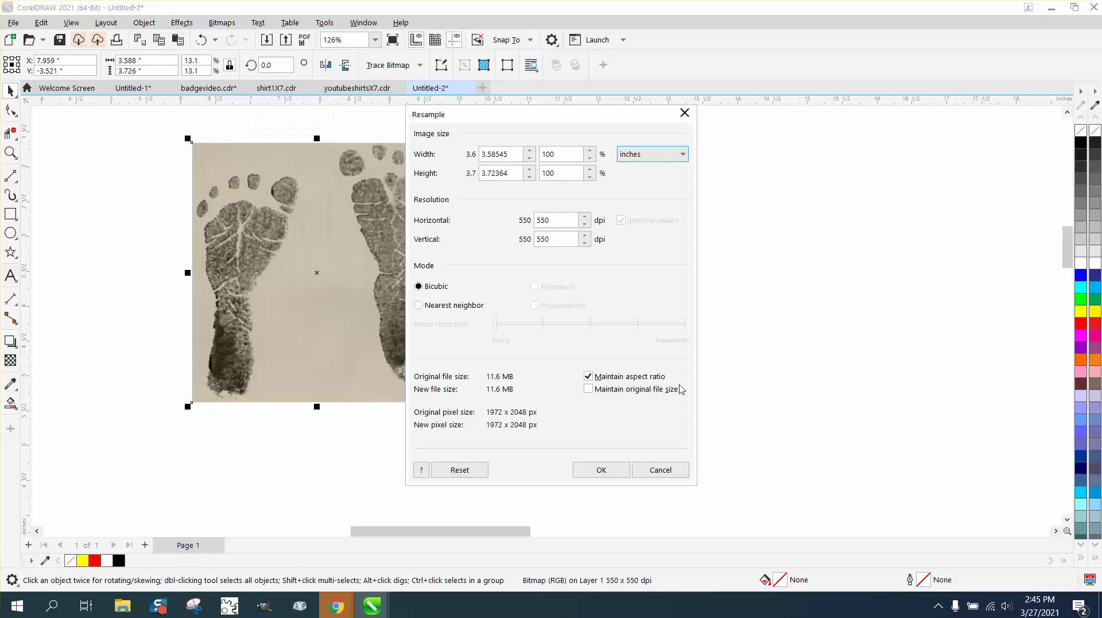
{"action": "left_click", "coordinate": [603, 472]}
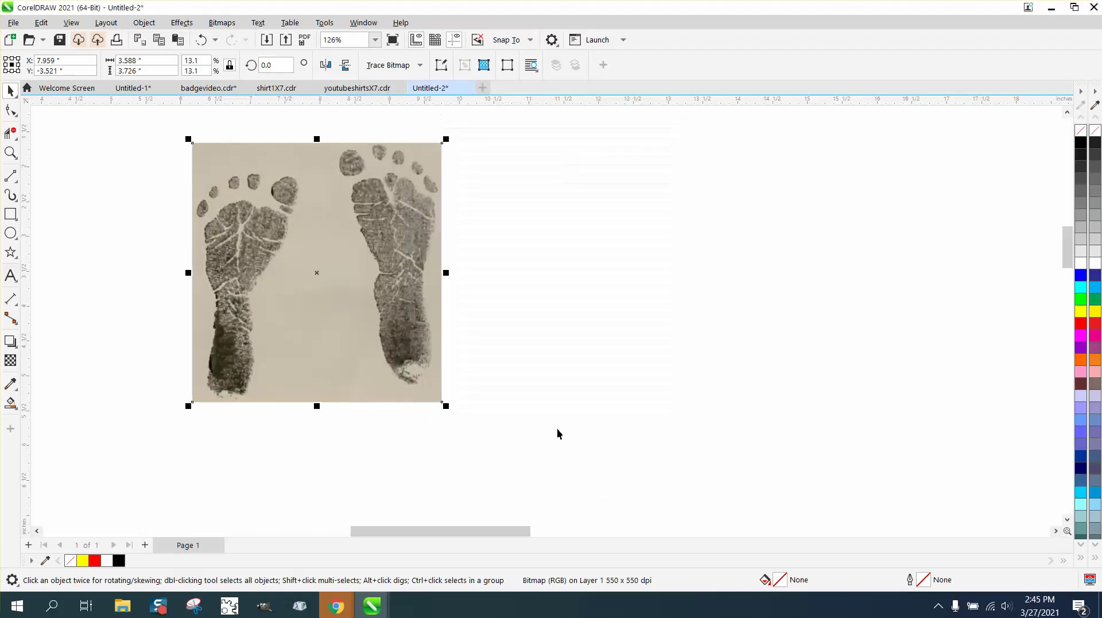
- Convert the photo to a 300 dpi RGB Color (24-bit) bitmap with transparent background
{"action": "left_click", "coordinate": [222, 22]}
{"action": "left_click", "coordinate": [241, 38]}
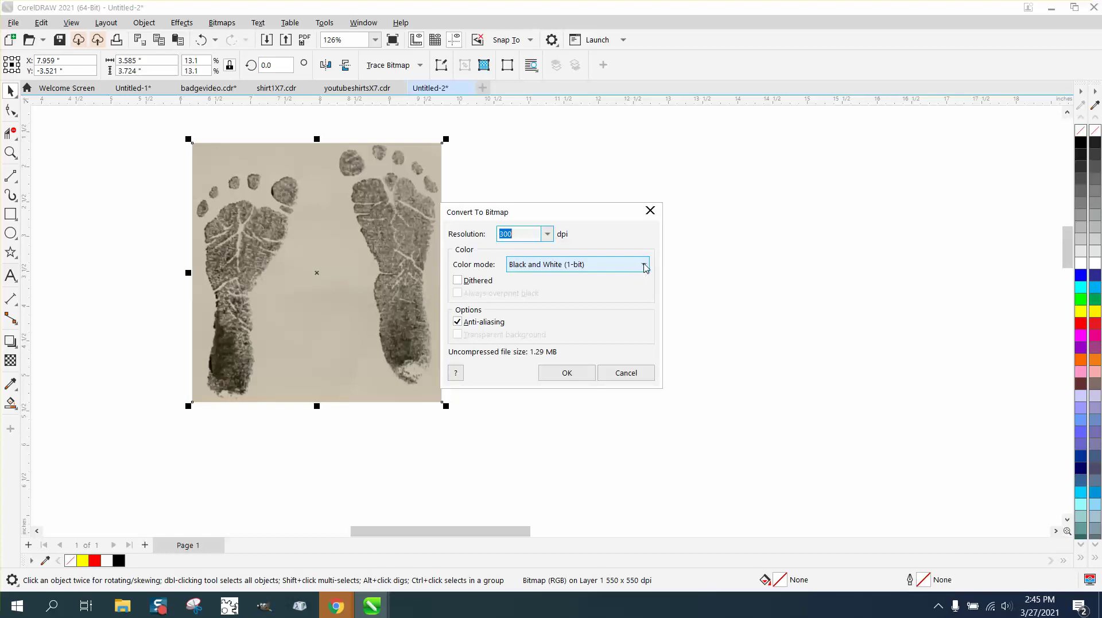
{"action": "left_click", "coordinate": [646, 266]}
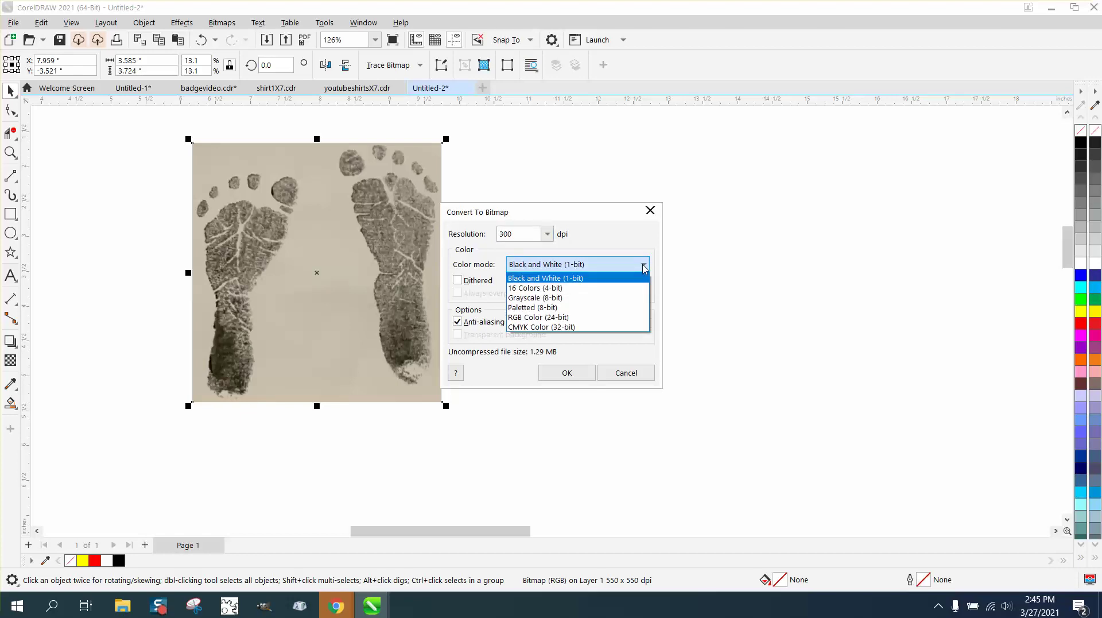
{"action": "left_click", "coordinate": [555, 317]}
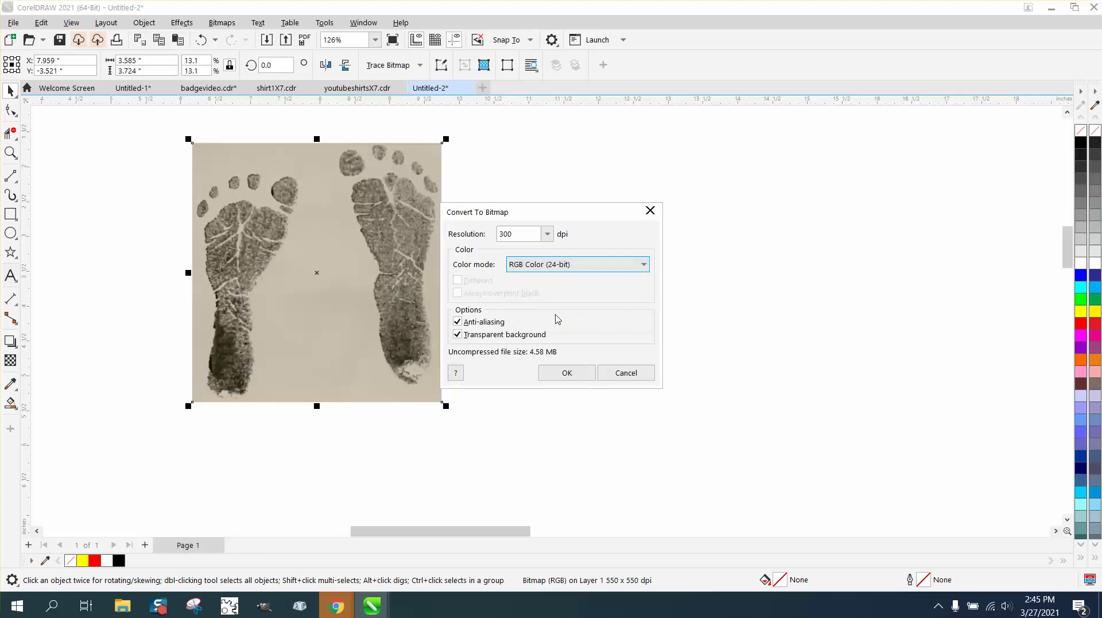
{"action": "left_click", "coordinate": [573, 370]}
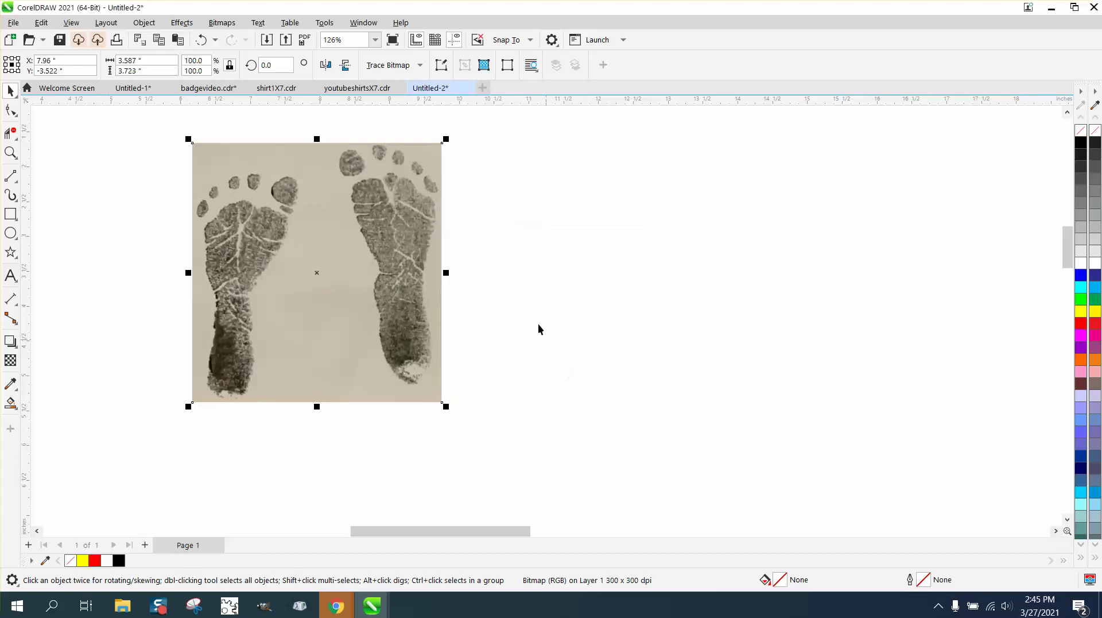
{"action": "left_click", "coordinate": [402, 65]}
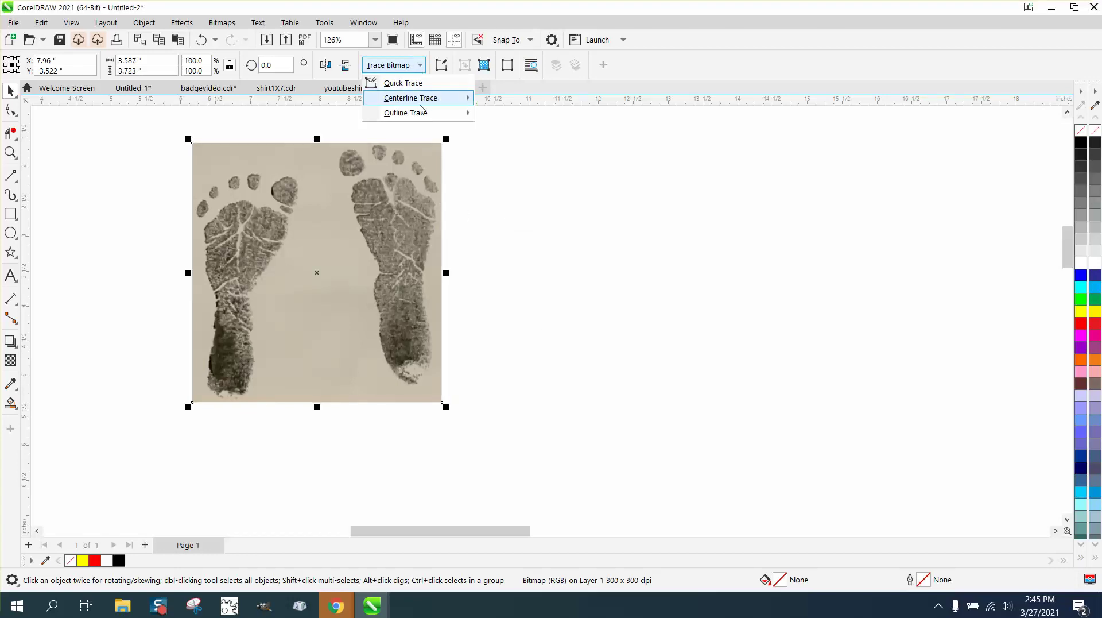
{"action": "mouse_move", "coordinate": [421, 119]}
{"action": "left_click", "coordinate": [509, 160]}
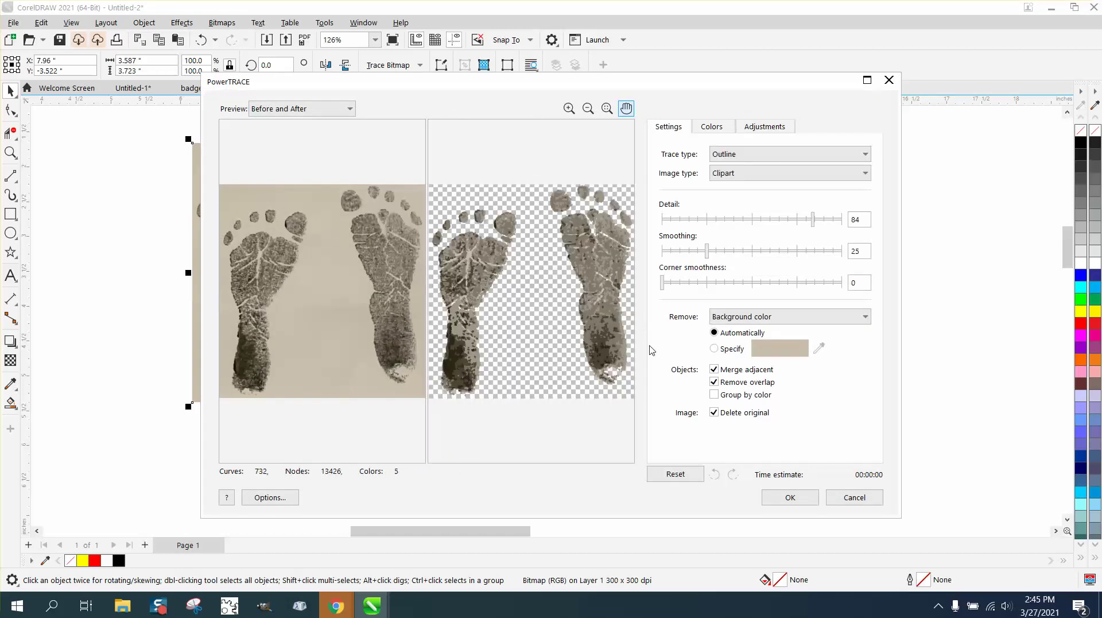
{"action": "left_click", "coordinate": [791, 497]}
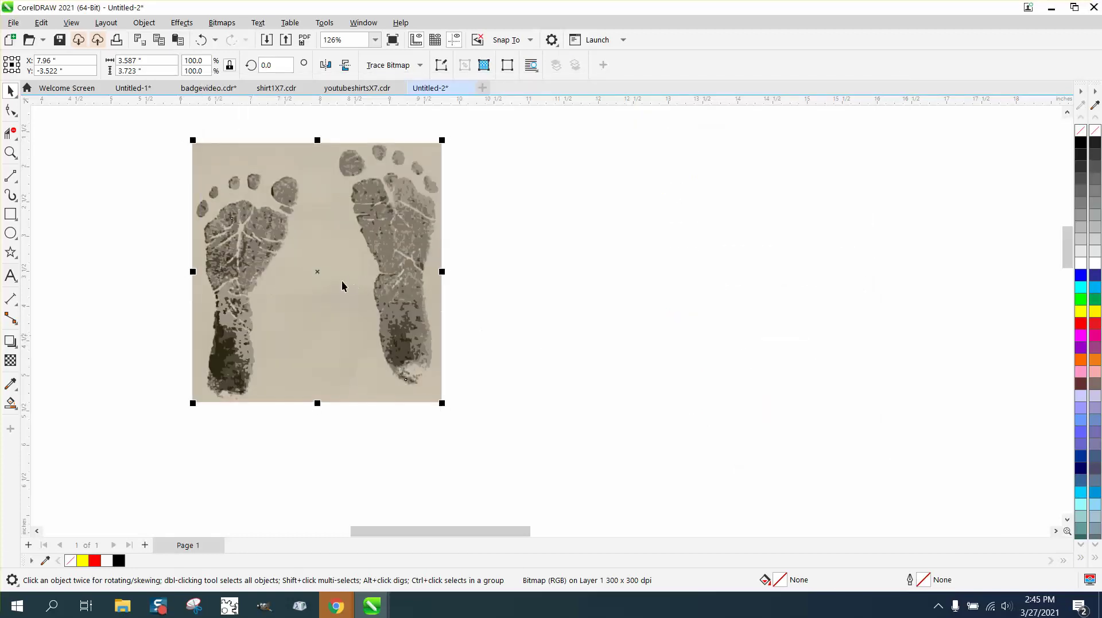
{"action": "left_click_drag", "start_coordinate": [319, 269], "coordinate": [641, 277]}
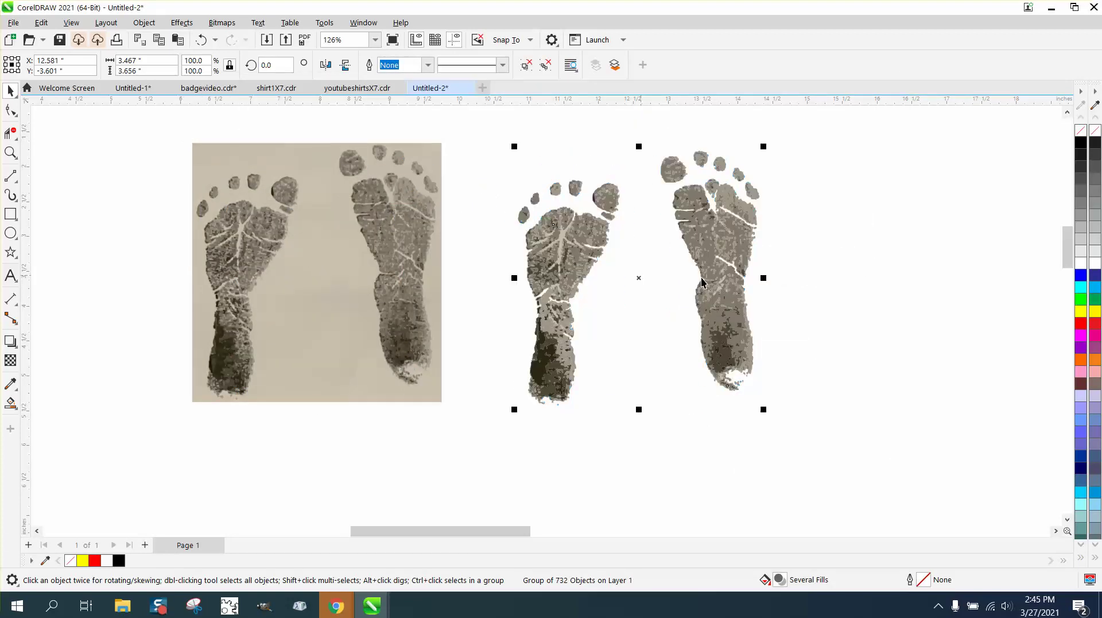
{"action": "left_click", "coordinate": [919, 281]}
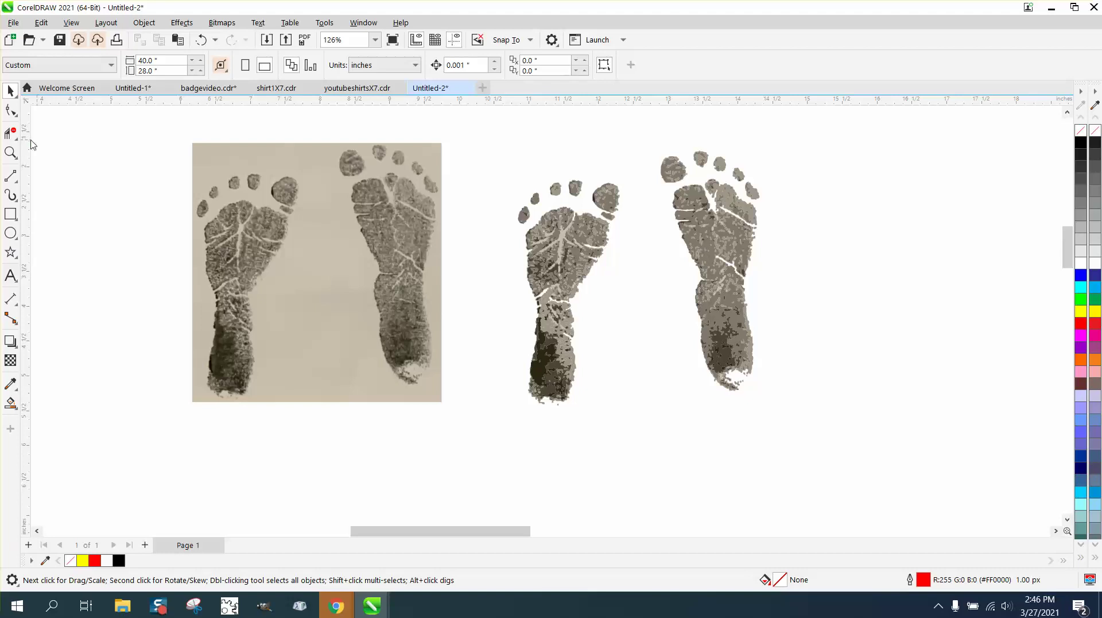
{"action": "left_click", "coordinate": [10, 152]}
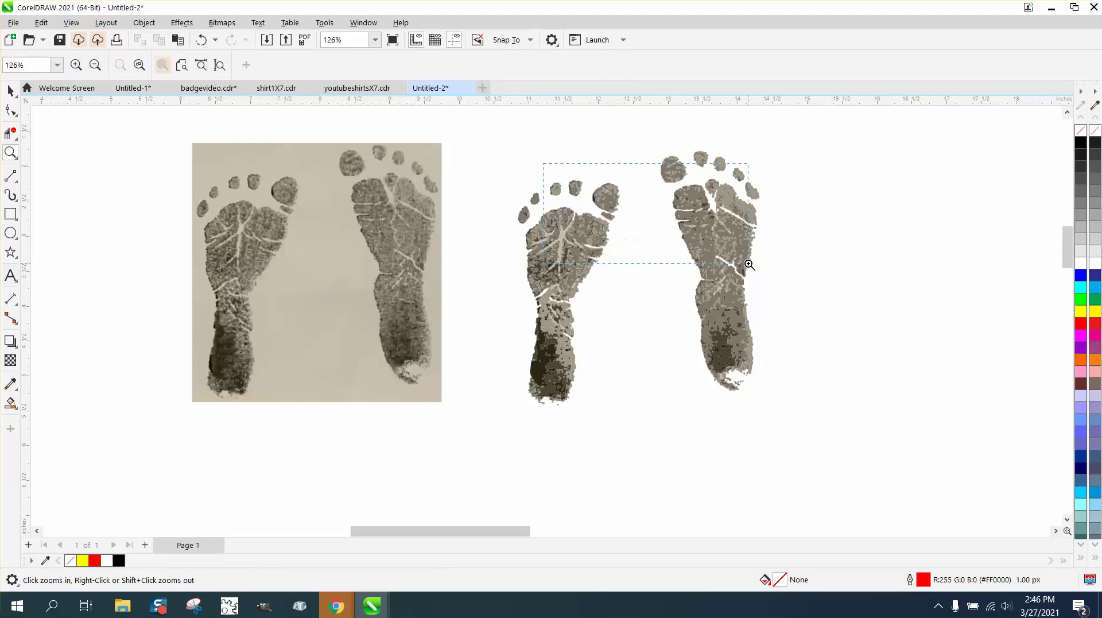
{"action": "left_click_drag", "start_coordinate": [749, 264], "coordinate": [749, 265]}
{"action": "scroll", "coordinate": [482, 204], "scroll_direction": "down", "scroll_amount": 3}
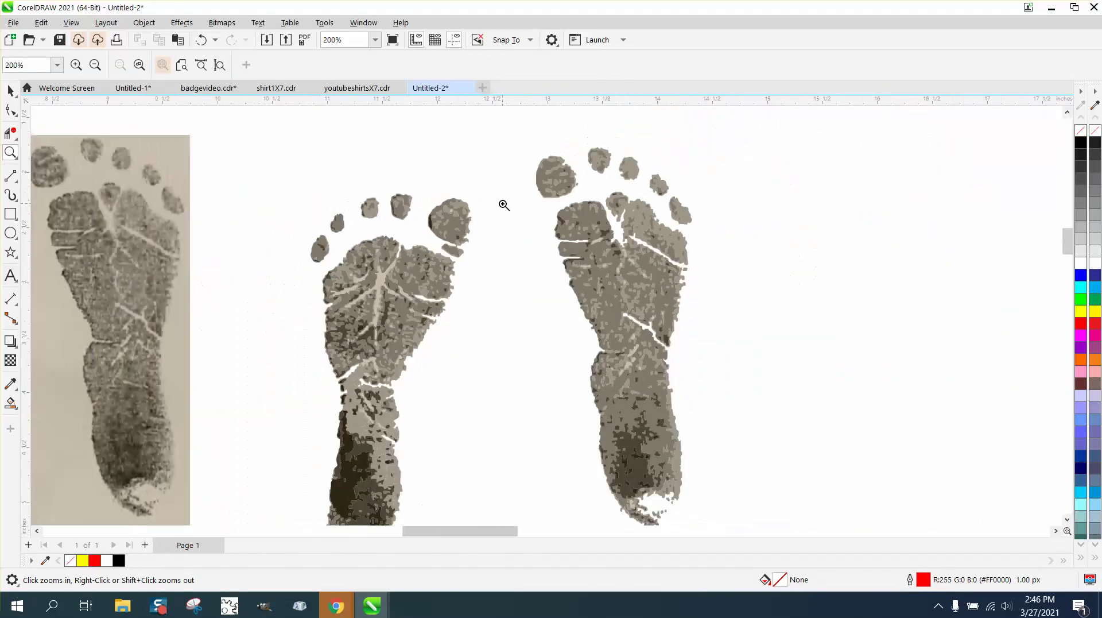
{"action": "left_click", "coordinate": [11, 90]}
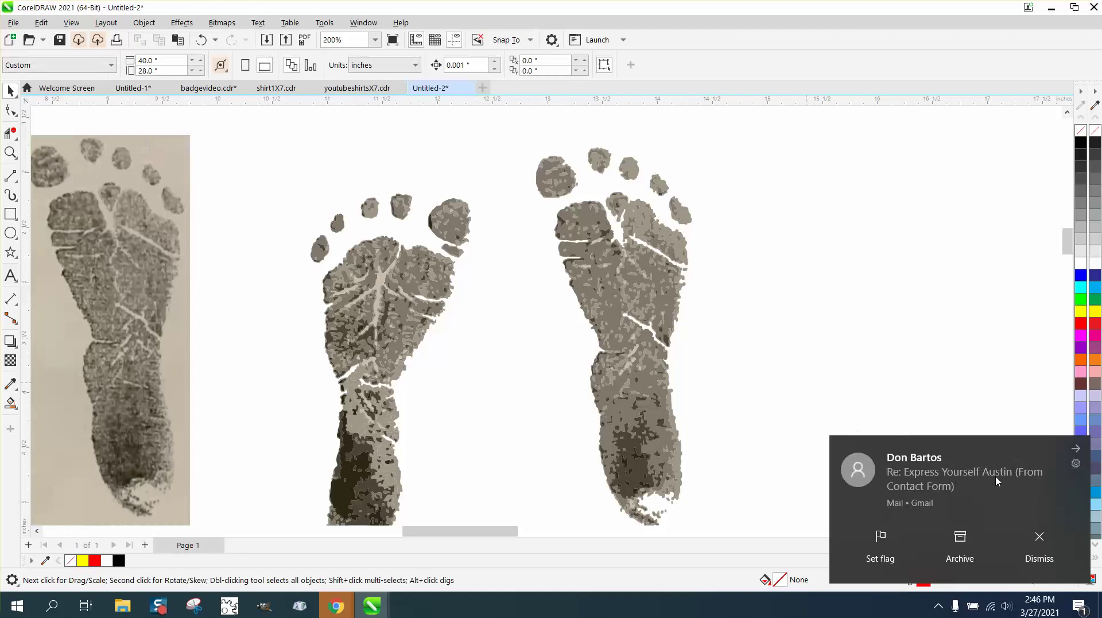
{"action": "left_click", "coordinate": [1041, 553]}
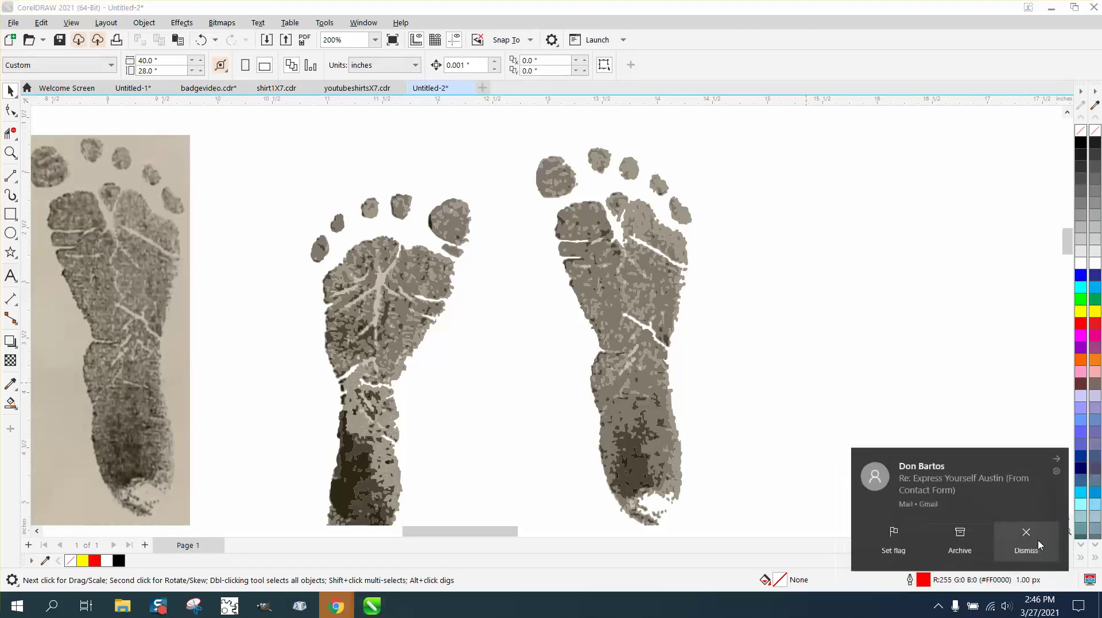
{"action": "scroll", "coordinate": [470, 273], "scroll_direction": "down", "scroll_amount": 2}
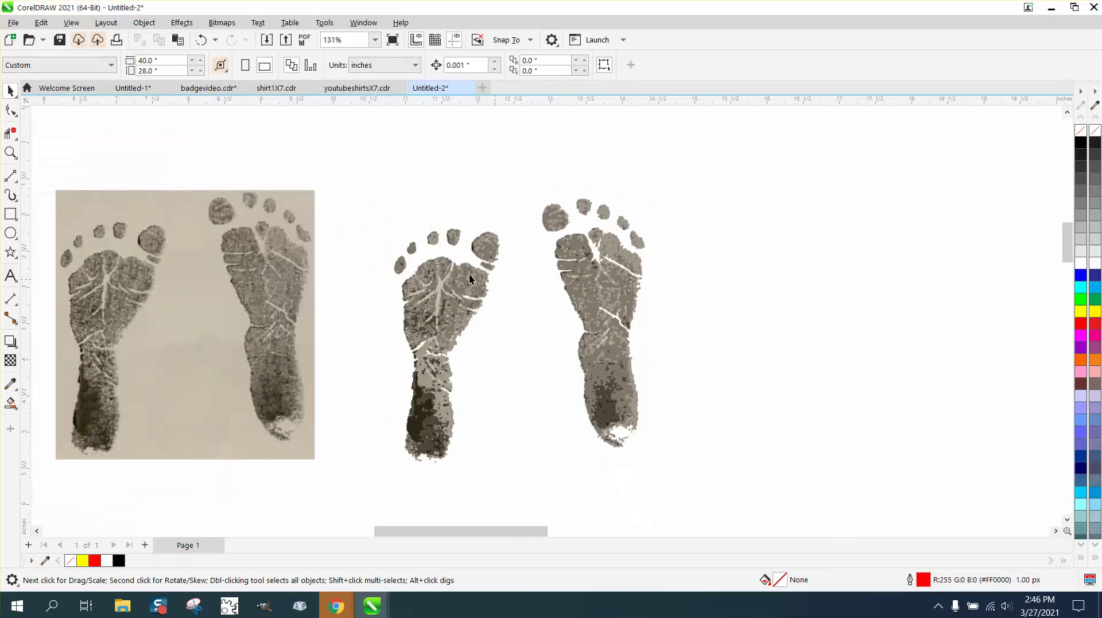
{"action": "left_click", "coordinate": [467, 274]}
{"action": "key", "text": "Delete"}
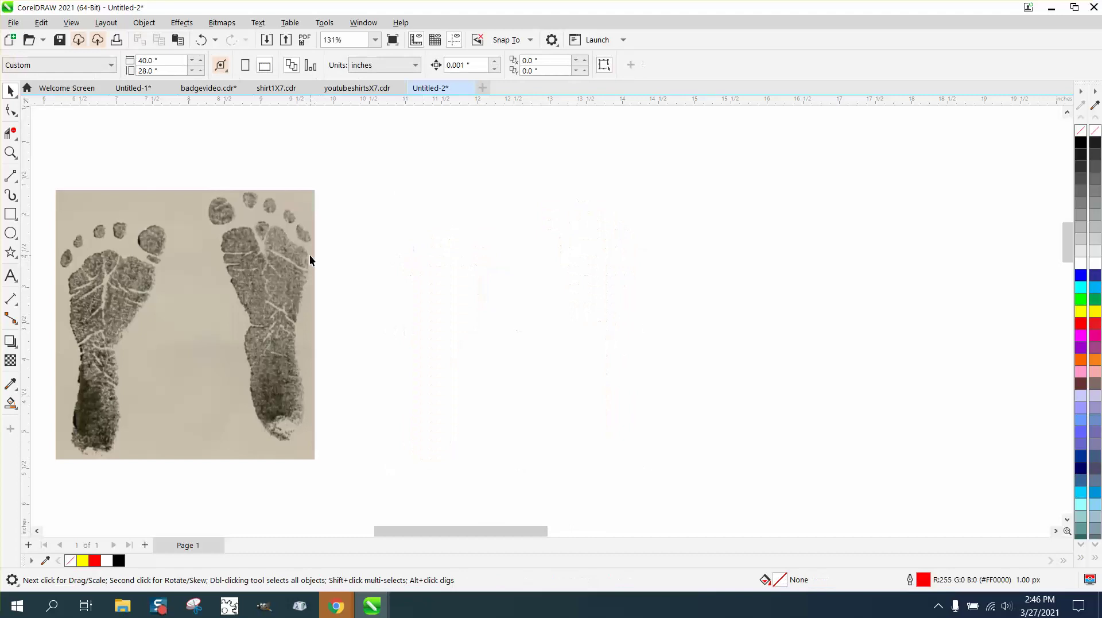
- Convert the footprint photo to a Black and White (1-bit) bitmap
{"action": "left_click", "coordinate": [310, 260]}
{"action": "left_click", "coordinate": [220, 23]}
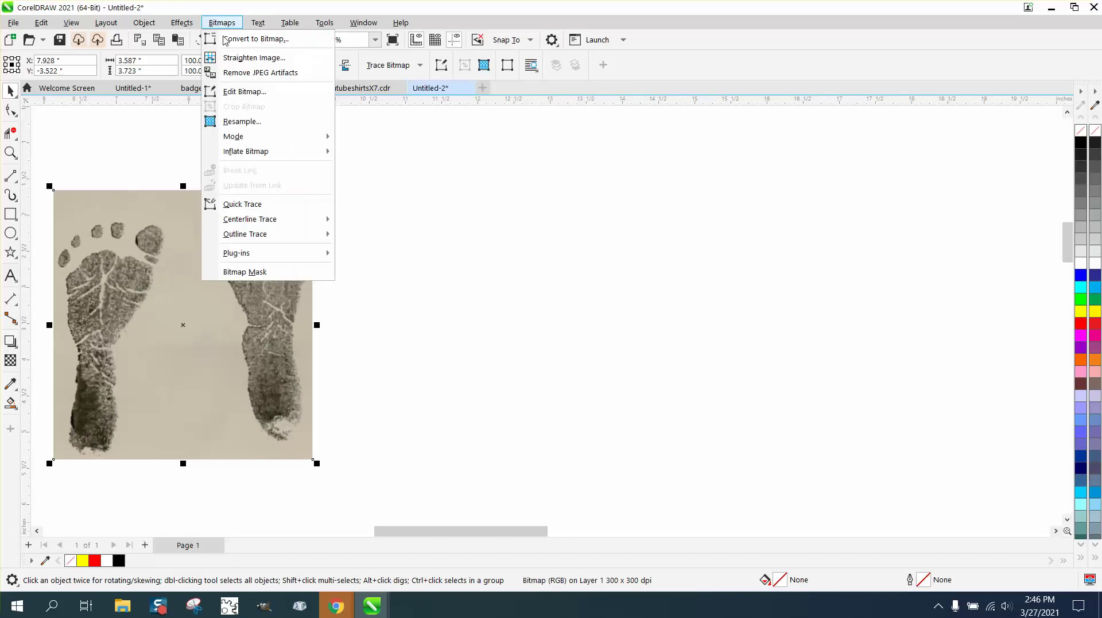
{"action": "left_click", "coordinate": [248, 39]}
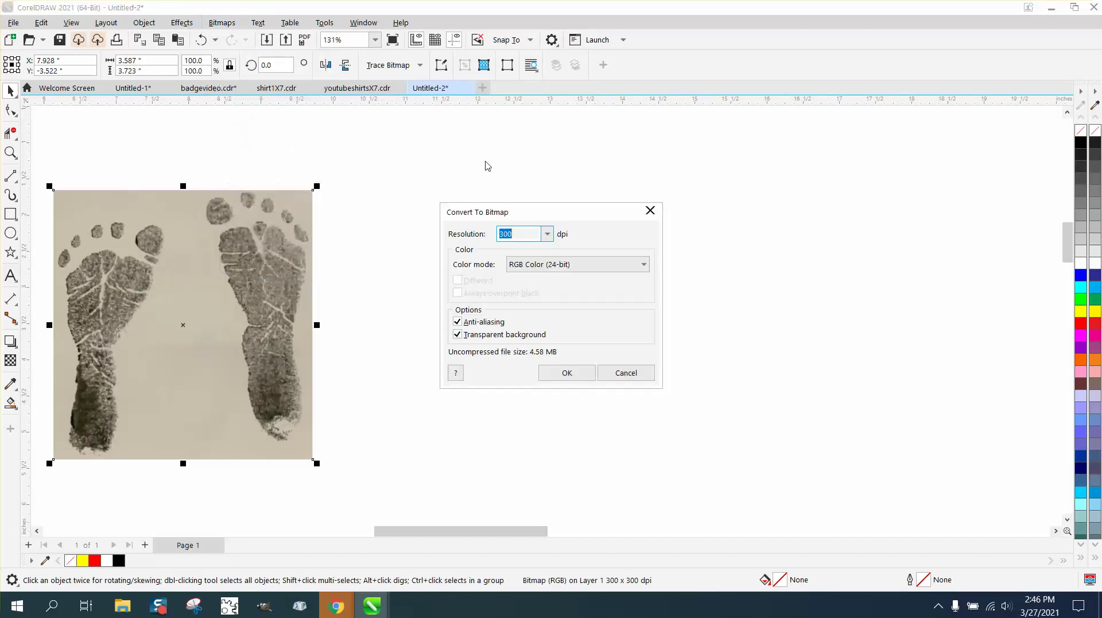
{"action": "left_click", "coordinate": [643, 265]}
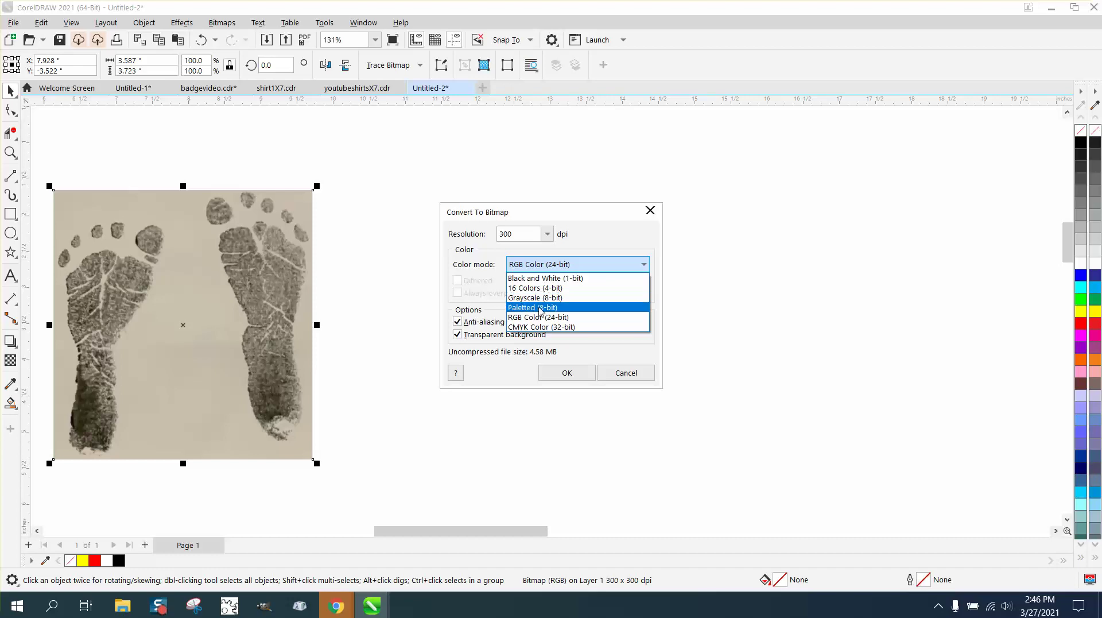
{"action": "left_click", "coordinate": [540, 278]}
{"action": "left_click", "coordinate": [567, 371]}
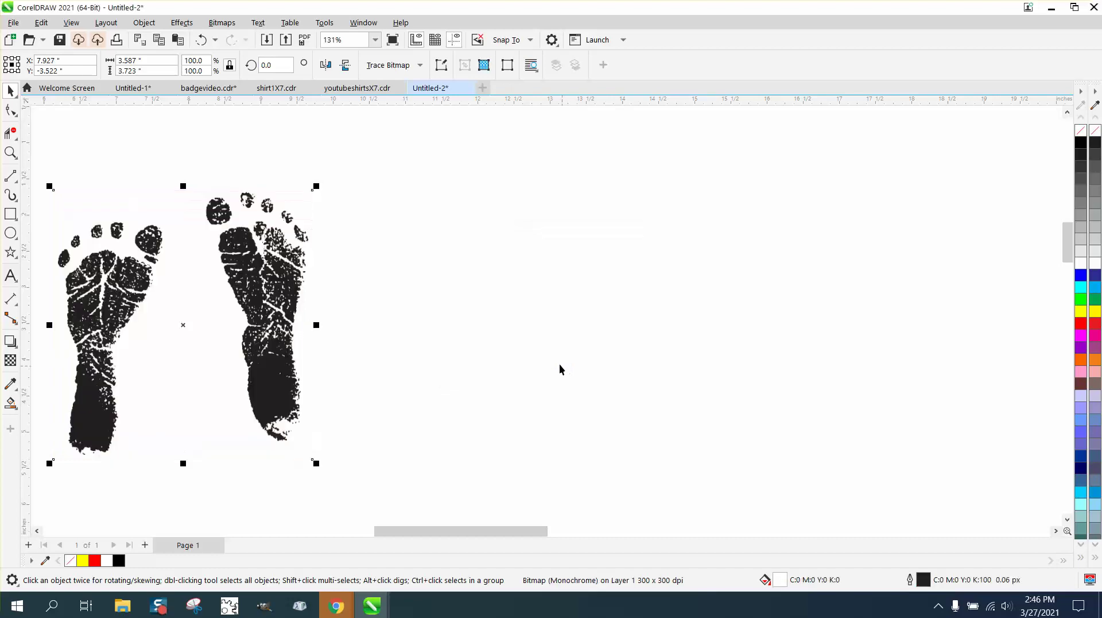
- Zoom into the right footprint's toes to inspect the monochrome result, then reselect the bitmap
{"action": "left_click", "coordinate": [11, 152]}
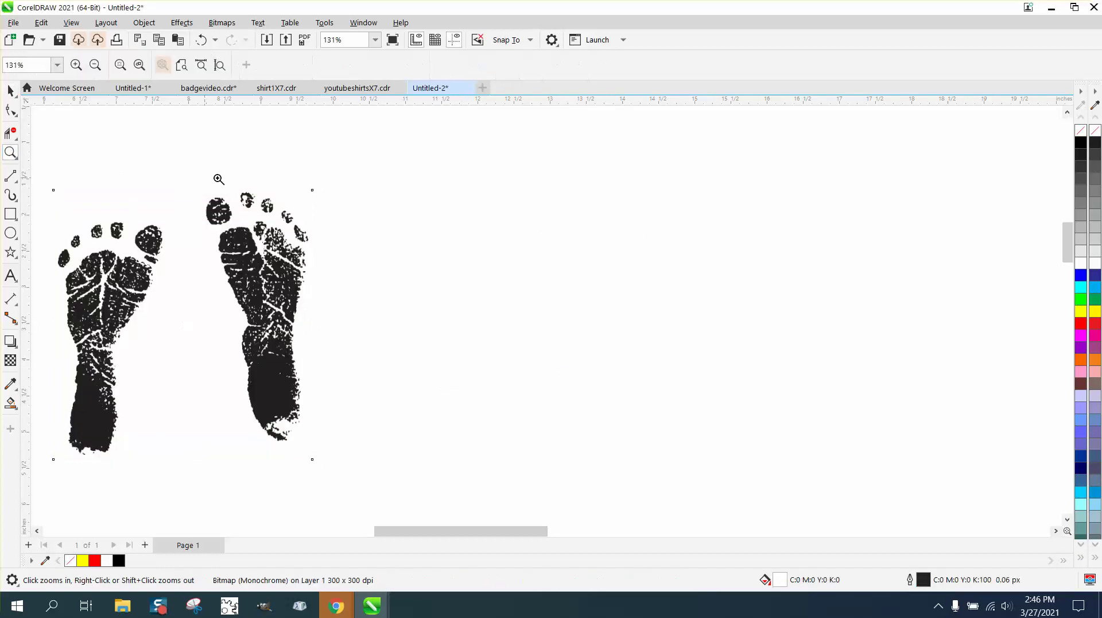
{"action": "left_click_drag", "start_coordinate": [217, 178], "coordinate": [322, 232]}
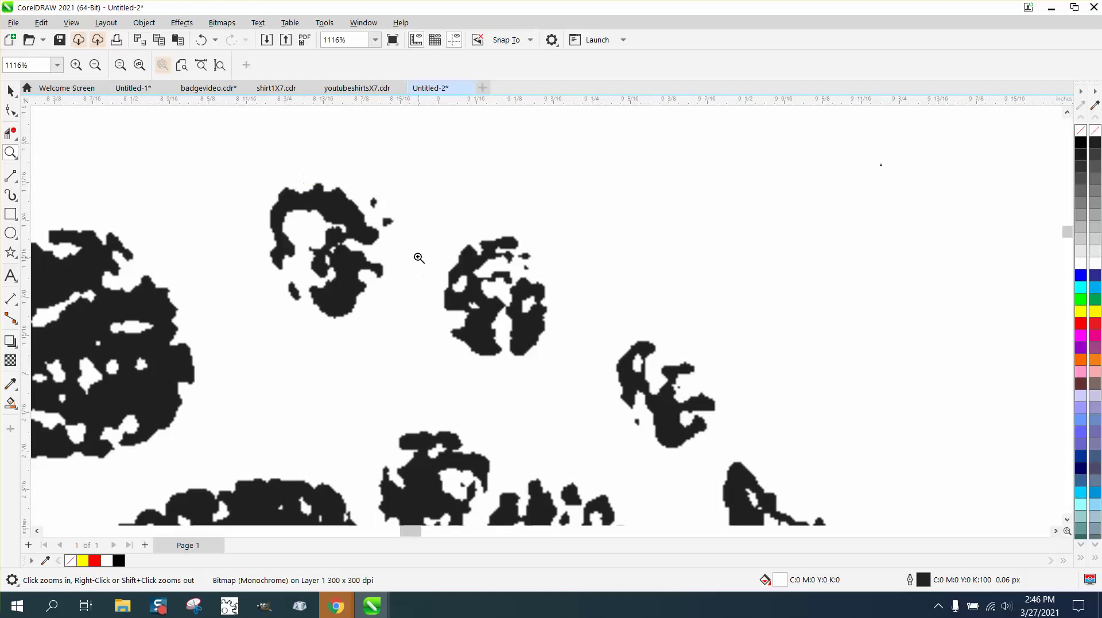
{"action": "scroll", "coordinate": [419, 258], "scroll_direction": "down", "scroll_amount": 8}
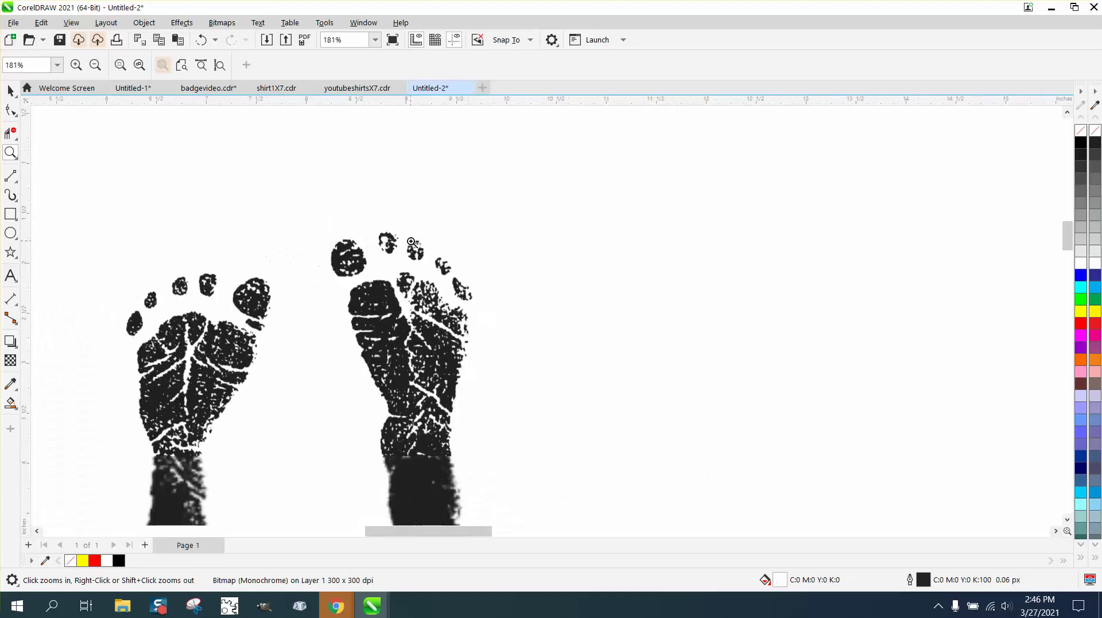
{"action": "double_click", "coordinate": [10, 90]}
{"action": "scroll", "coordinate": [344, 193], "scroll_direction": "down", "scroll_amount": 2}
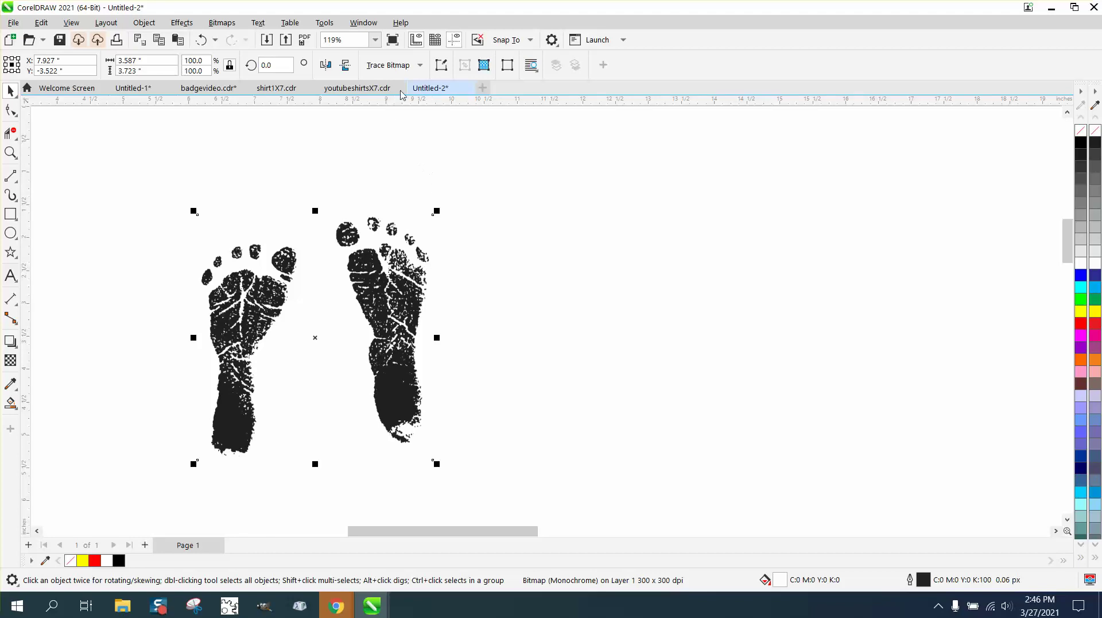
- Trace the bitmap with Outline Trace > High Quality Image and accept the result
{"action": "left_click", "coordinate": [419, 66]}
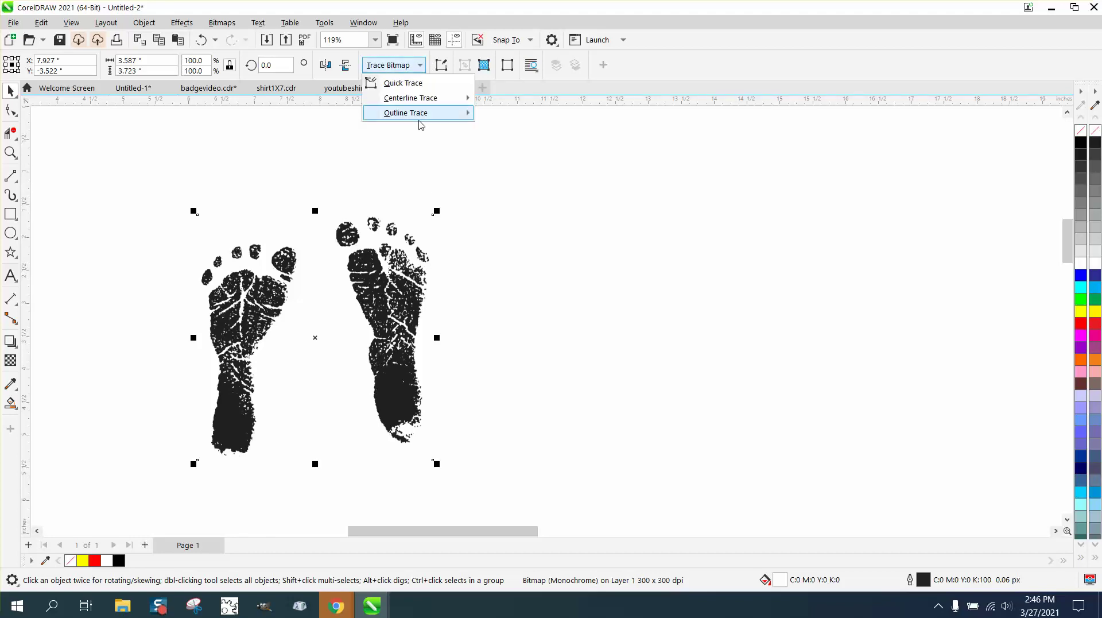
{"action": "mouse_move", "coordinate": [421, 119]}
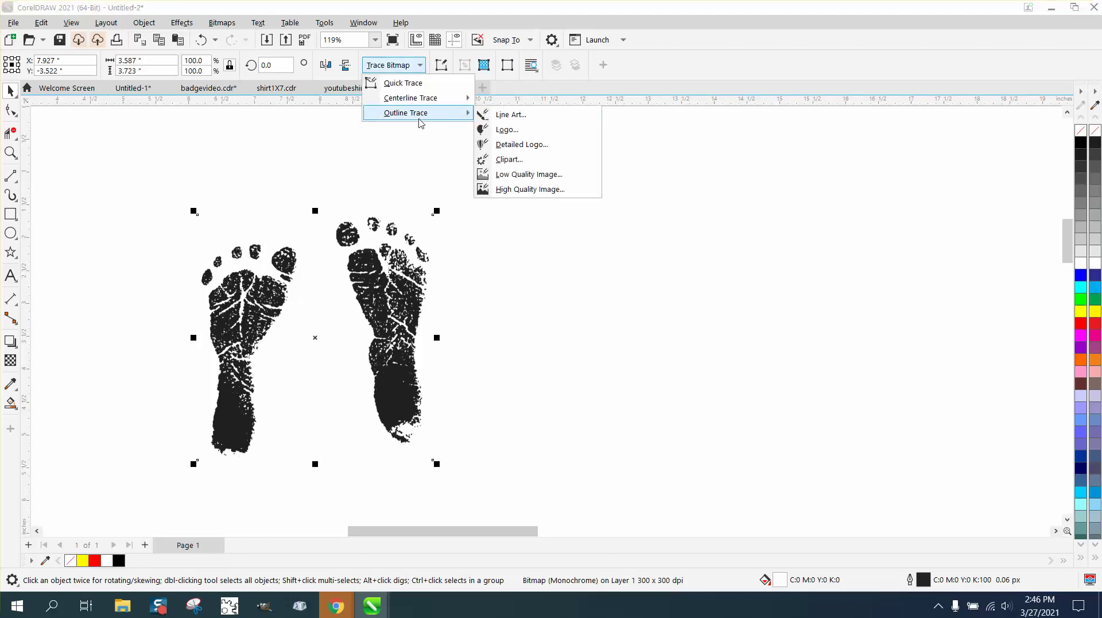
{"action": "left_click", "coordinate": [513, 192]}
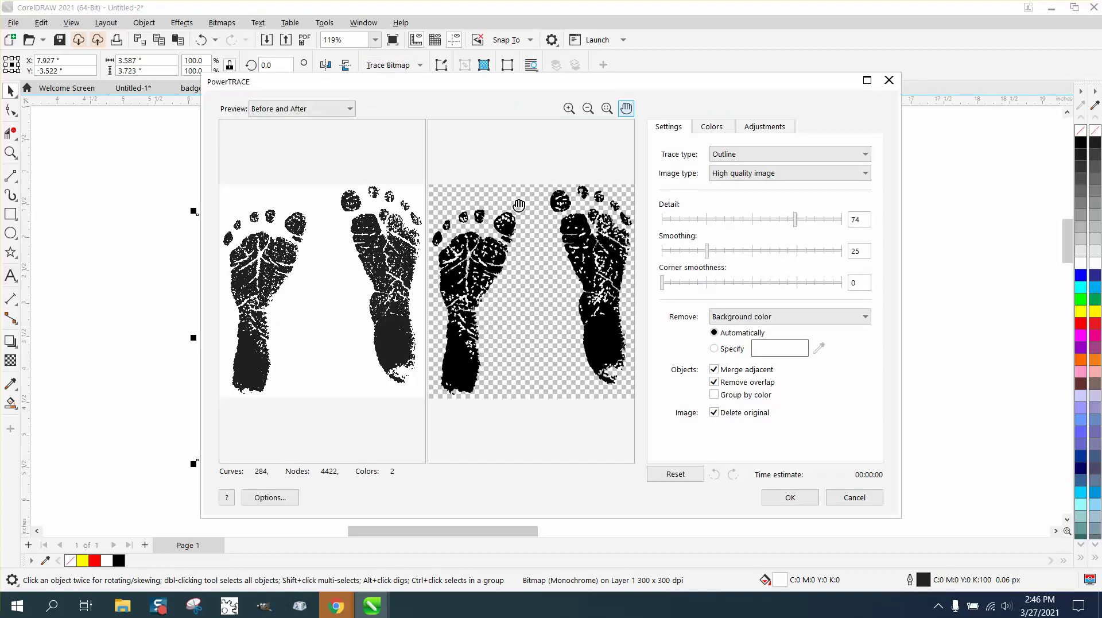
{"action": "left_click", "coordinate": [791, 497]}
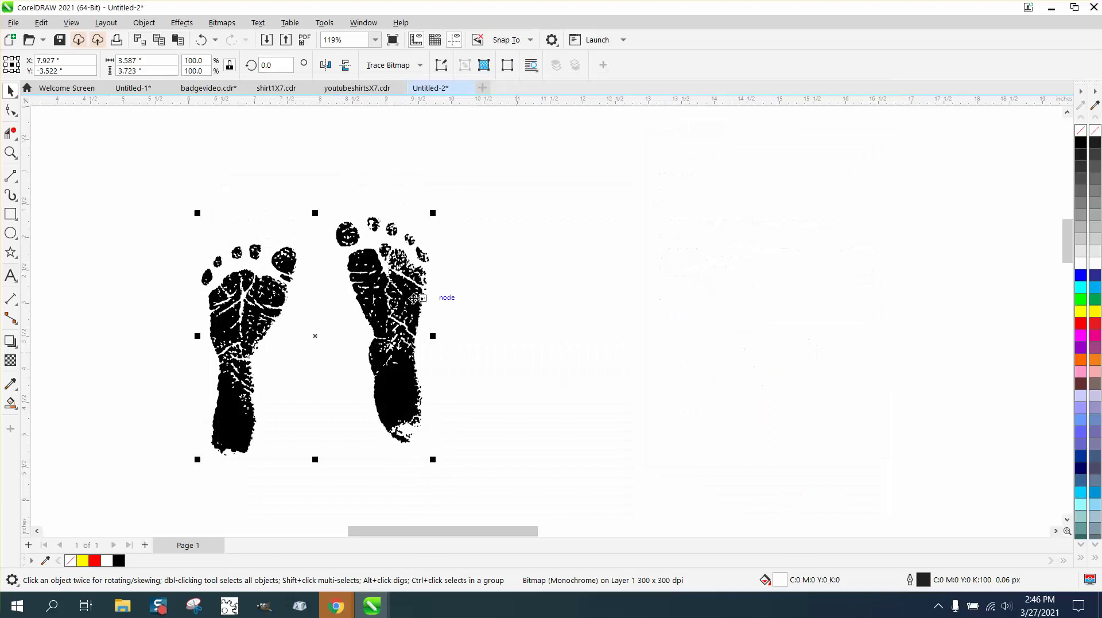
- Move the traced footprints aside and delete the original bitmap
{"action": "left_click_drag", "start_coordinate": [316, 335], "coordinate": [663, 338]}
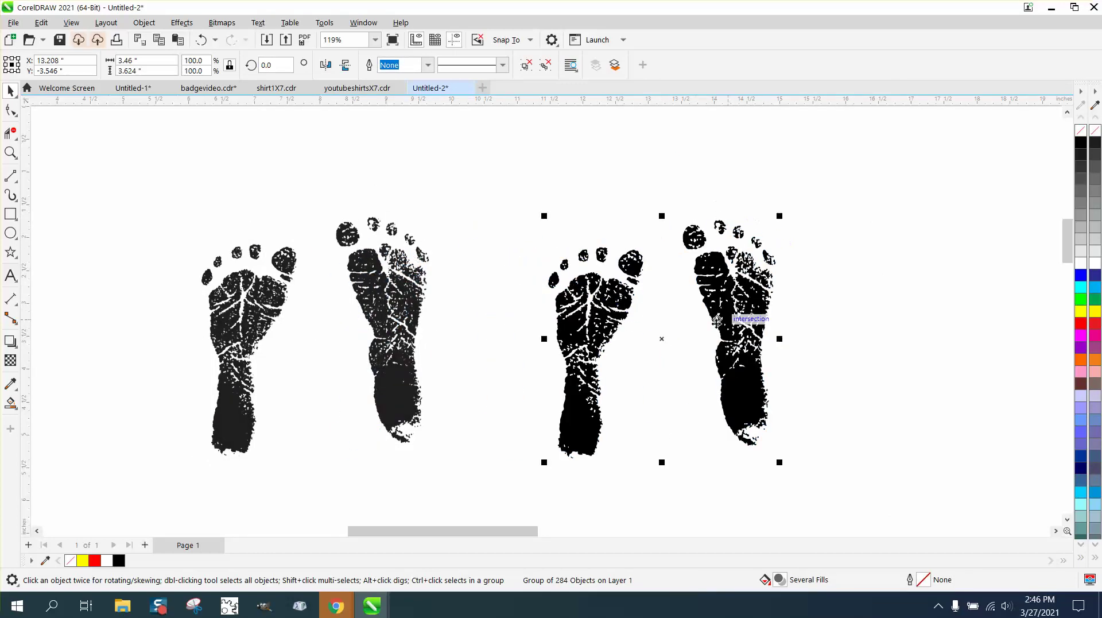
{"action": "left_click", "coordinate": [371, 279]}
{"action": "key", "text": "Delete"}
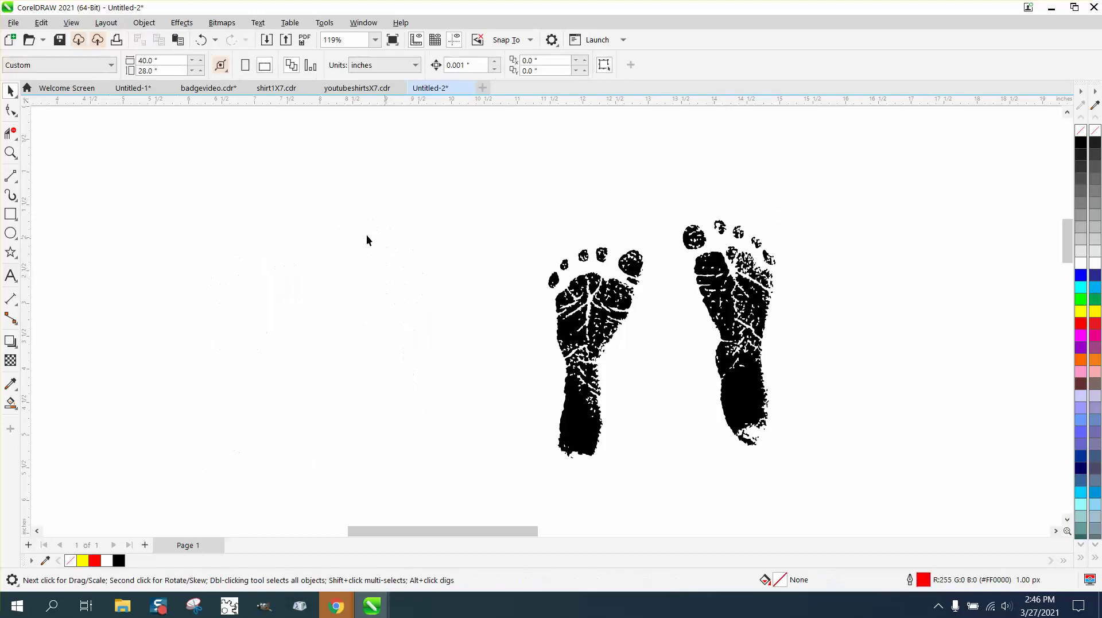
- Draw a yellow rectangle around both footprints and send it To Back of Page
{"action": "left_click", "coordinate": [10, 214]}
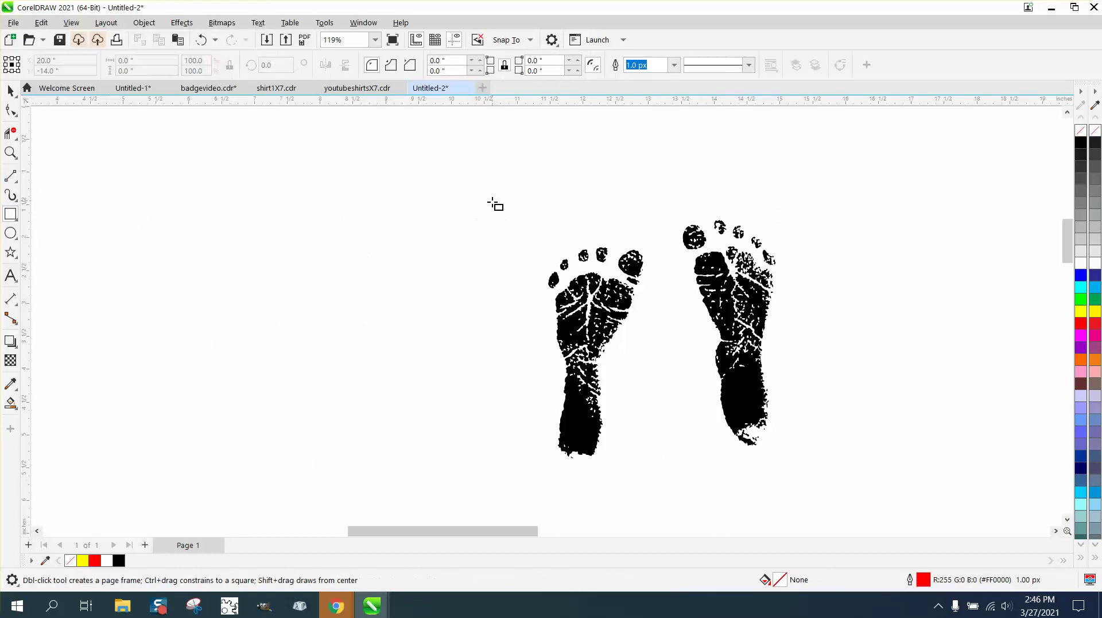
{"action": "left_click_drag", "start_coordinate": [492, 200], "coordinate": [868, 489]}
{"action": "left_click", "coordinate": [1081, 311]}
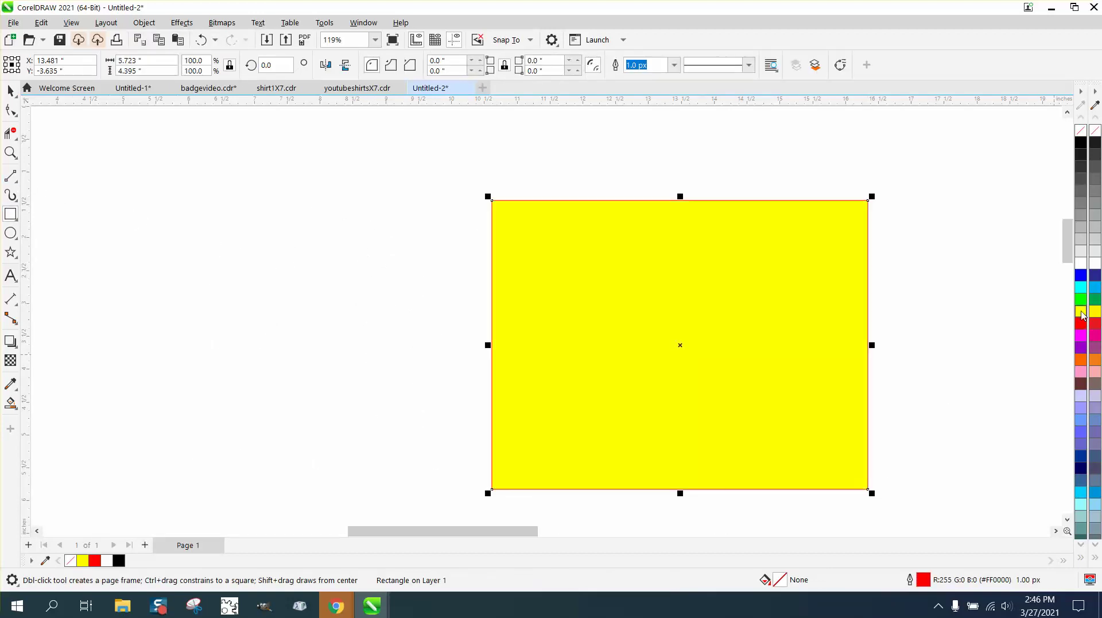
{"action": "left_click", "coordinate": [144, 23]}
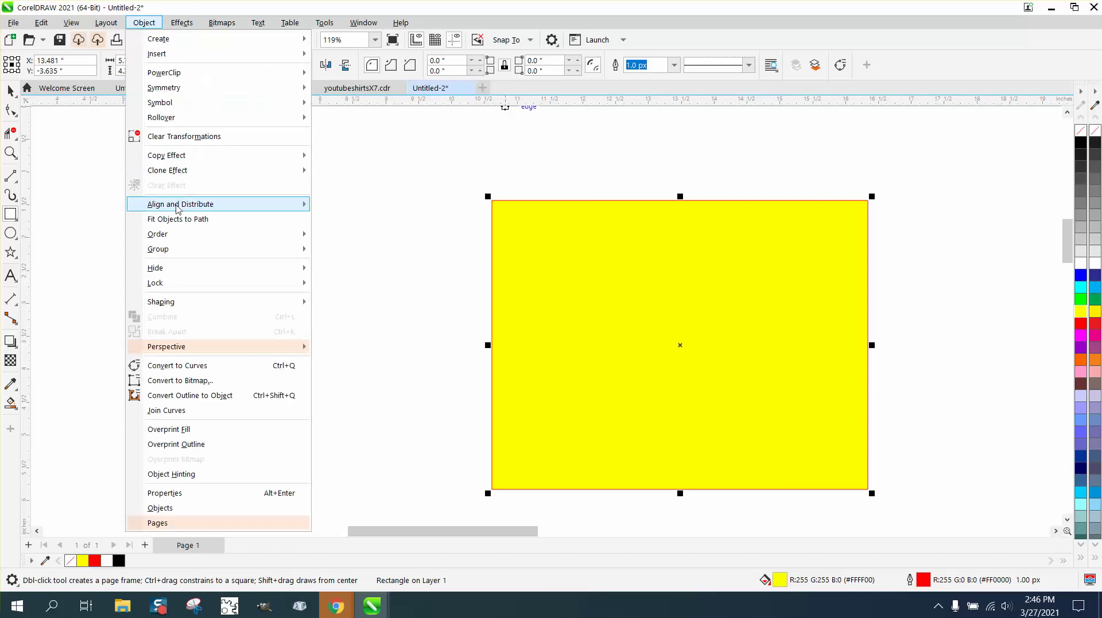
{"action": "mouse_move", "coordinate": [177, 235]}
{"action": "left_click", "coordinate": [345, 249]}
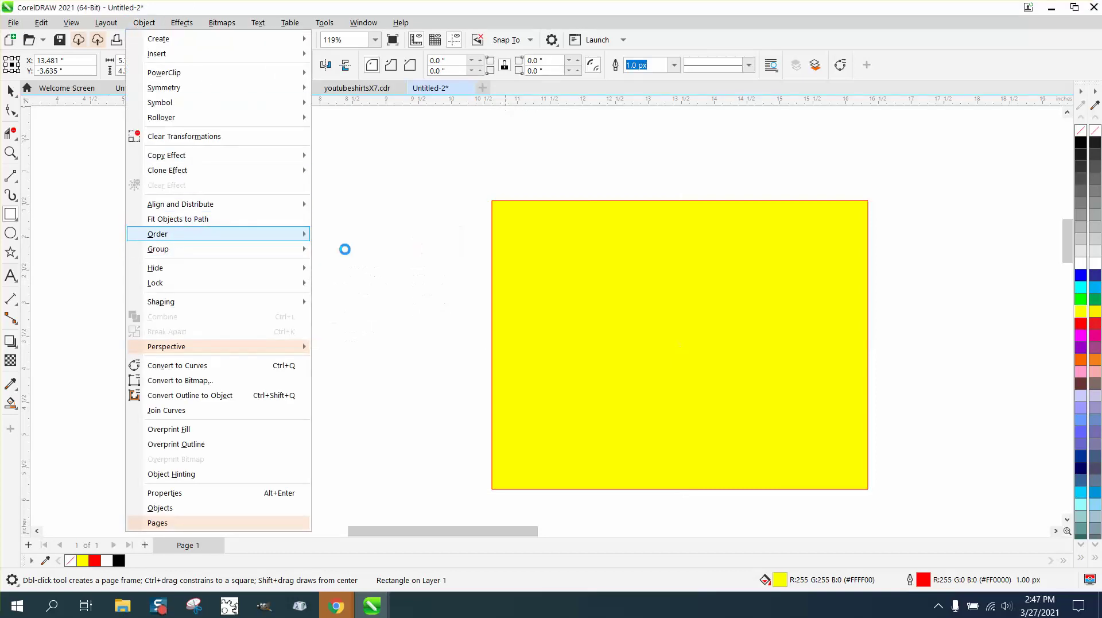
- Zoom in on the right footprint over the yellow background and select the rectangle
{"action": "left_click", "coordinate": [10, 153]}
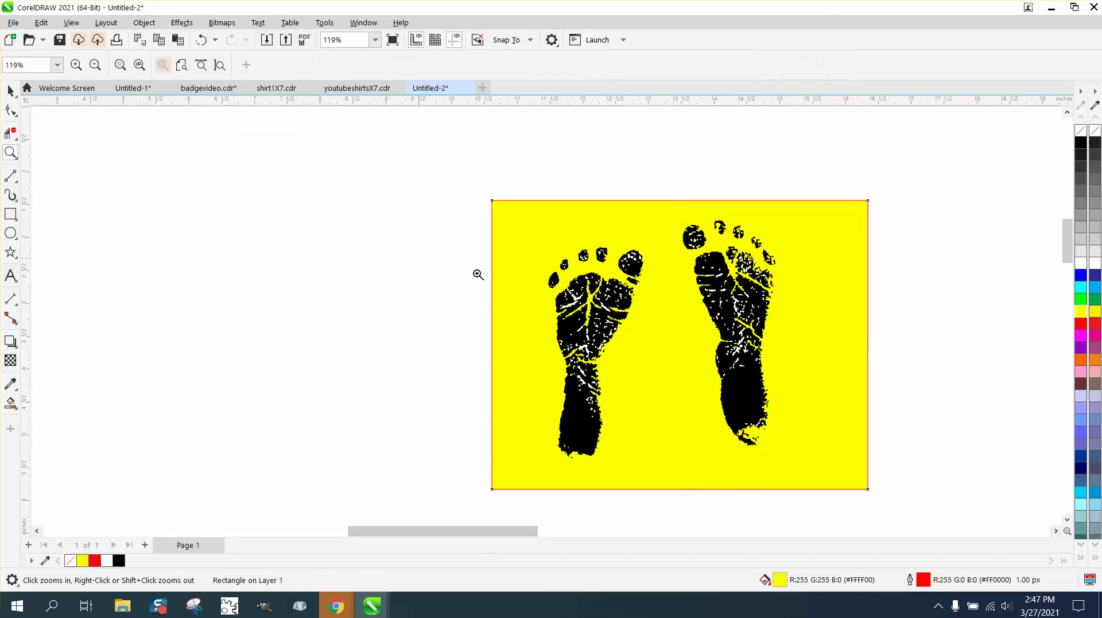
{"action": "left_click_drag", "start_coordinate": [617, 213], "coordinate": [835, 321]}
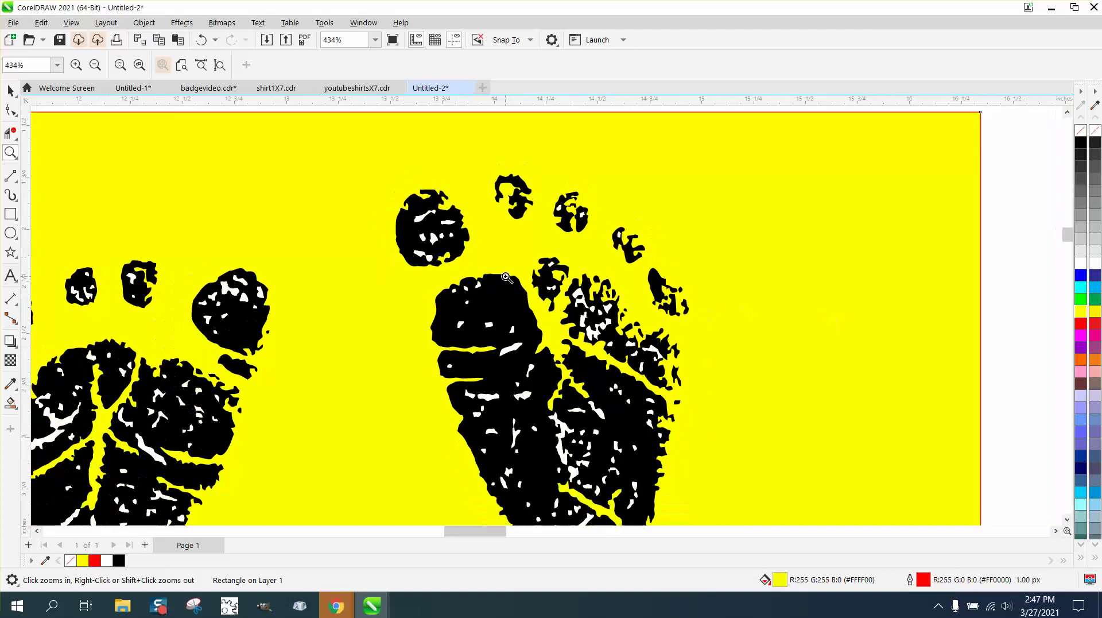
{"action": "scroll", "coordinate": [542, 273], "scroll_direction": "down", "scroll_amount": 3}
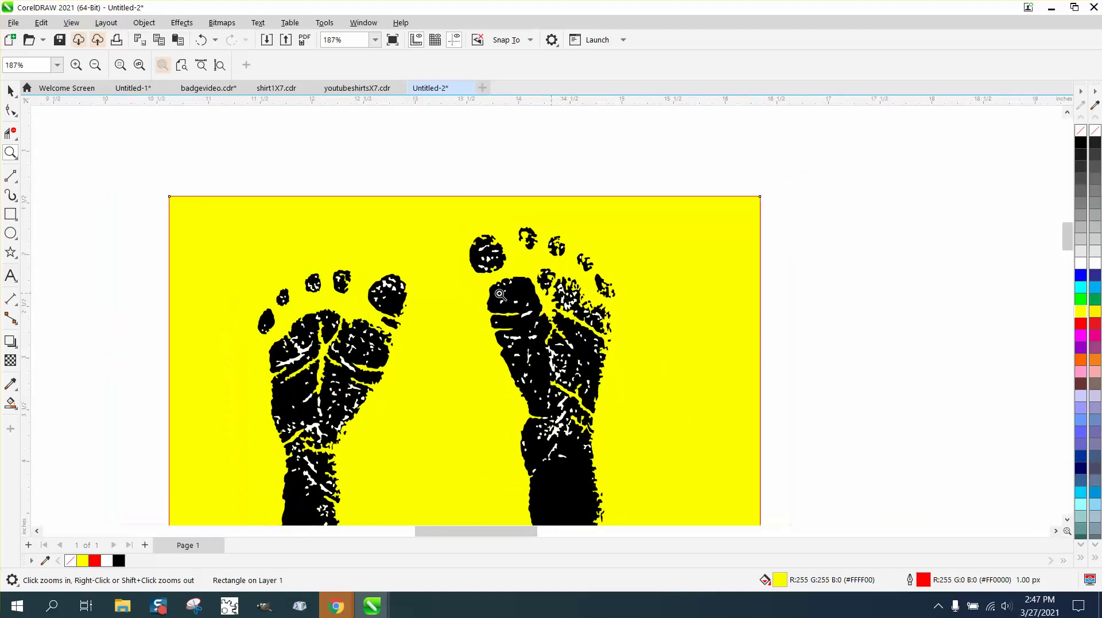
{"action": "left_click", "coordinate": [11, 90]}
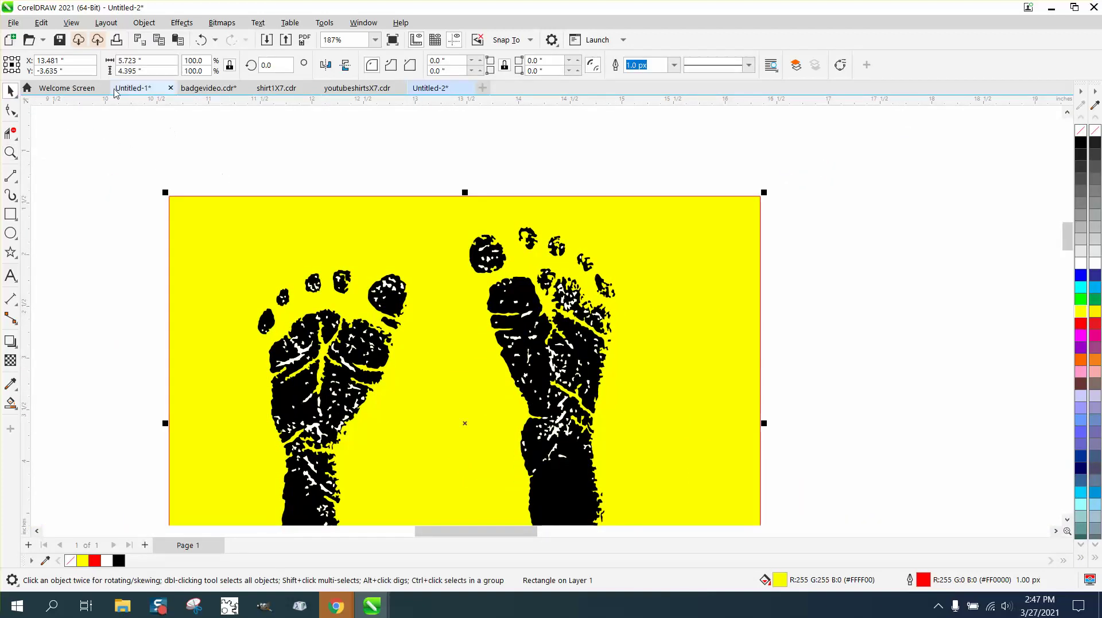
- Start a Find and Replace query that searches objects by uniform colour fill
{"action": "left_click", "coordinate": [41, 22]}
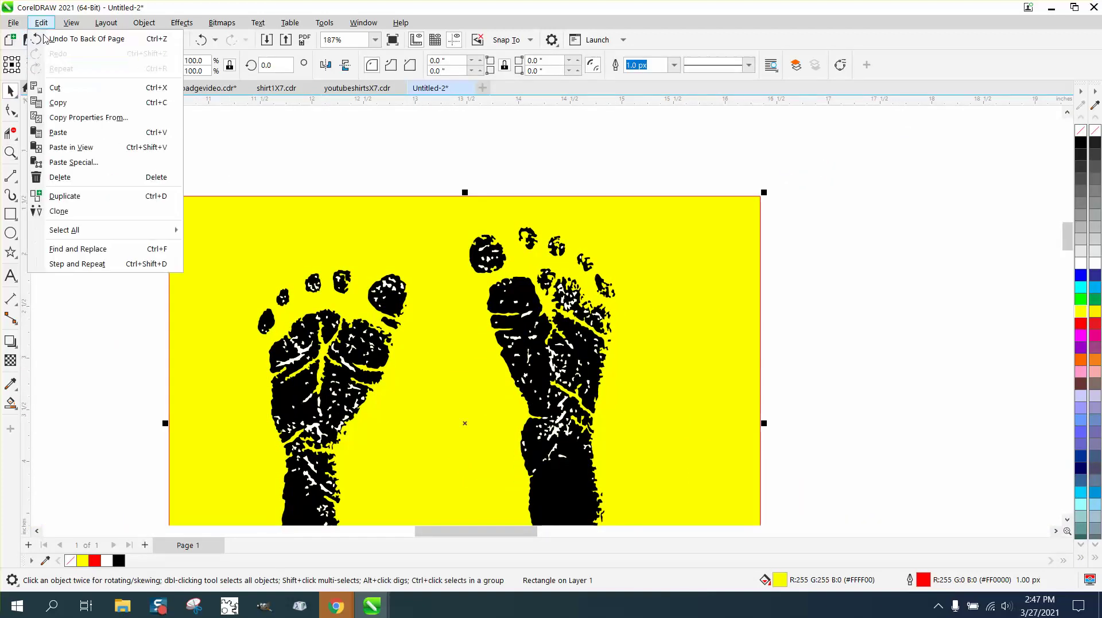
{"action": "left_click", "coordinate": [81, 249]}
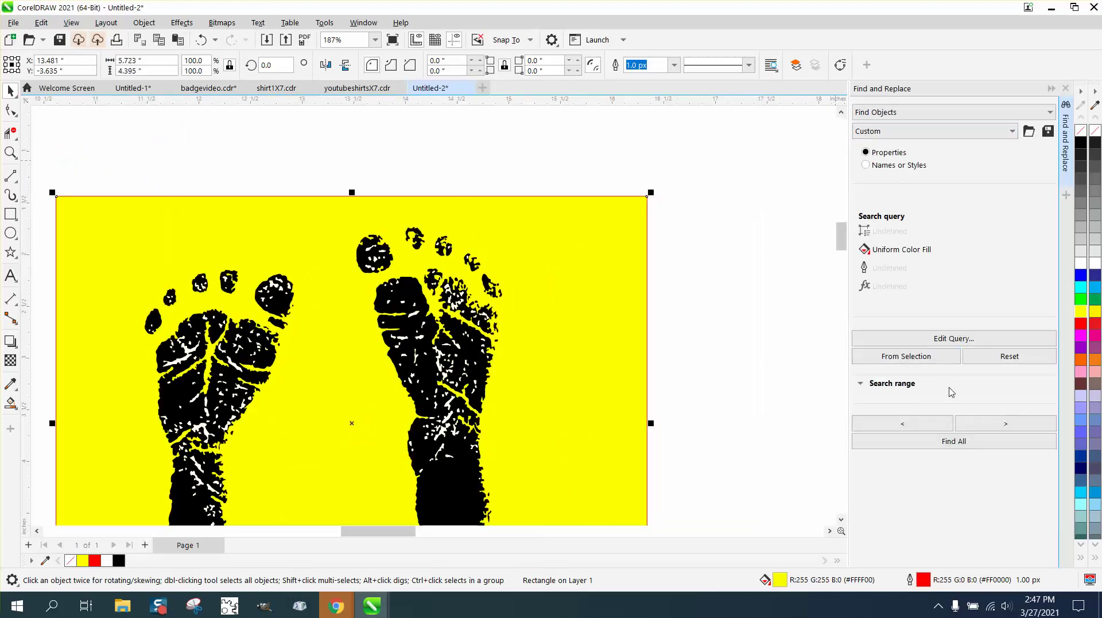
{"action": "left_click", "coordinate": [955, 339]}
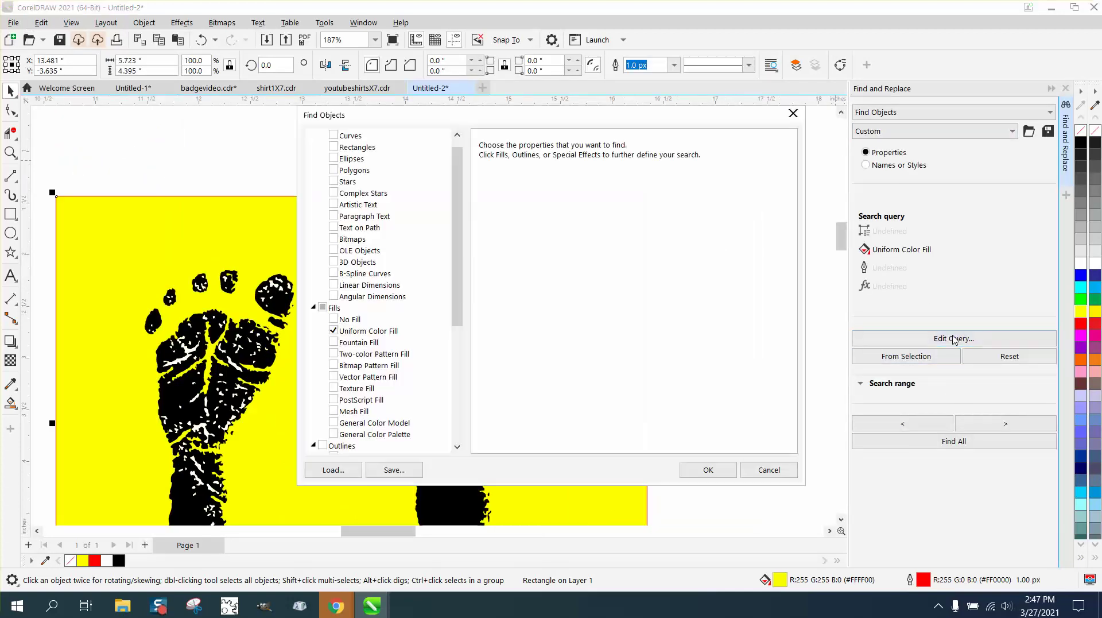
{"action": "left_click", "coordinate": [356, 332]}
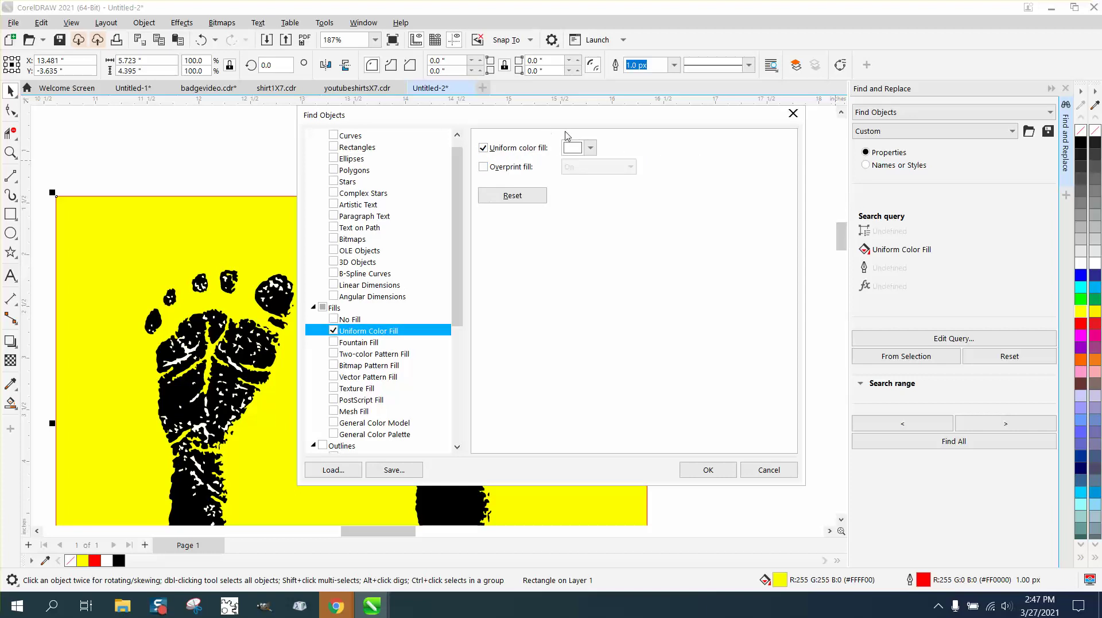
- Use white sampled from a footprint gap as the fill and select all matching shapes
{"action": "left_click", "coordinate": [590, 148]}
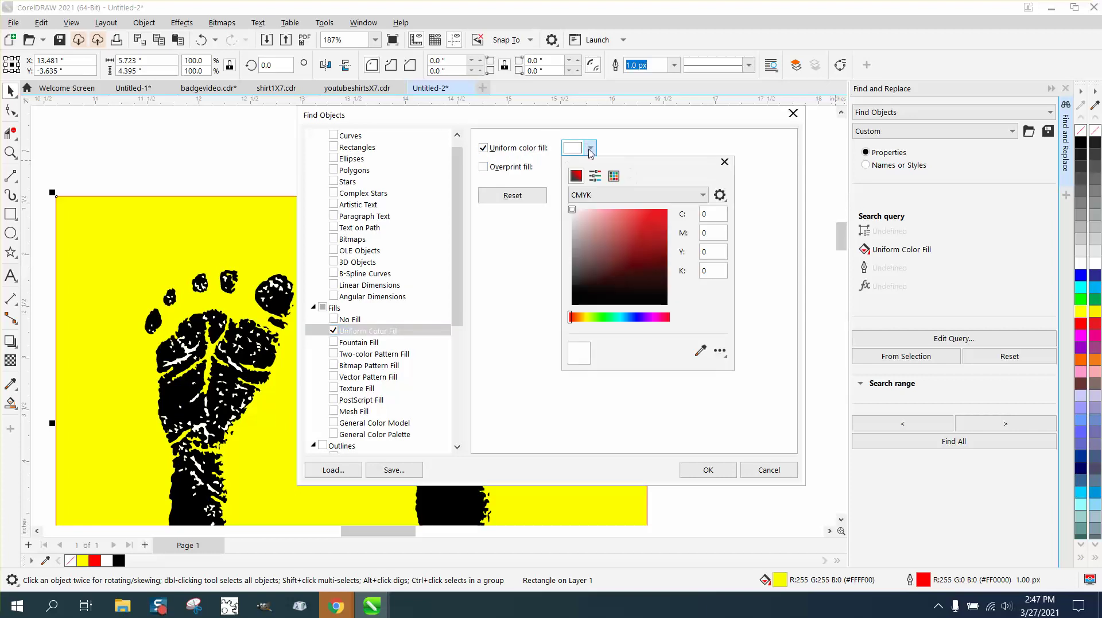
{"action": "left_click", "coordinate": [701, 351]}
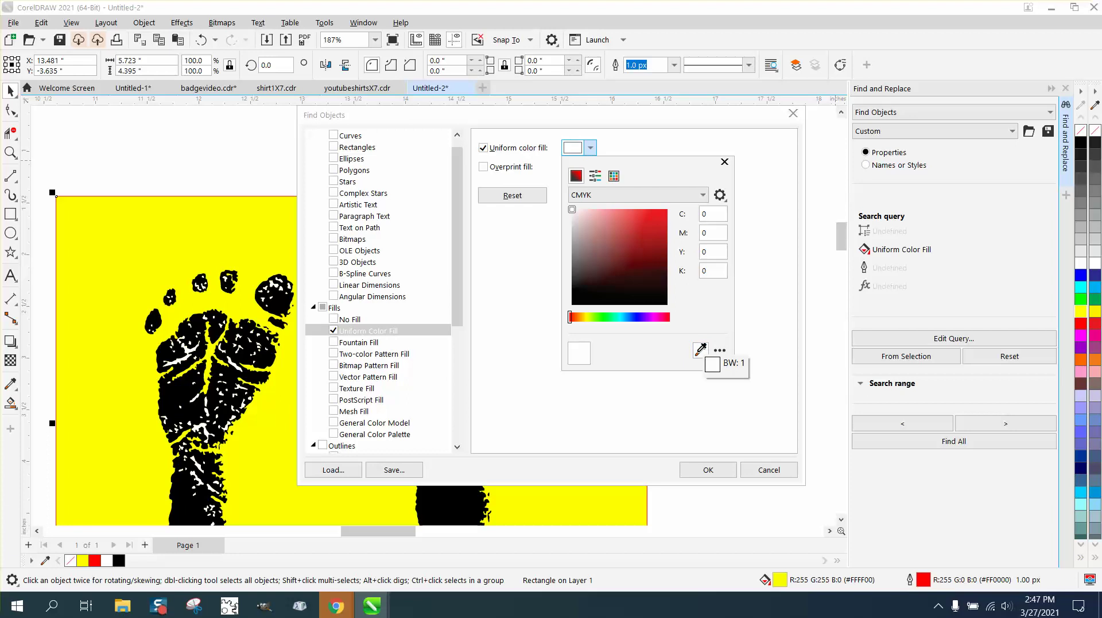
{"action": "left_click", "coordinate": [193, 351]}
{"action": "left_click", "coordinate": [717, 472]}
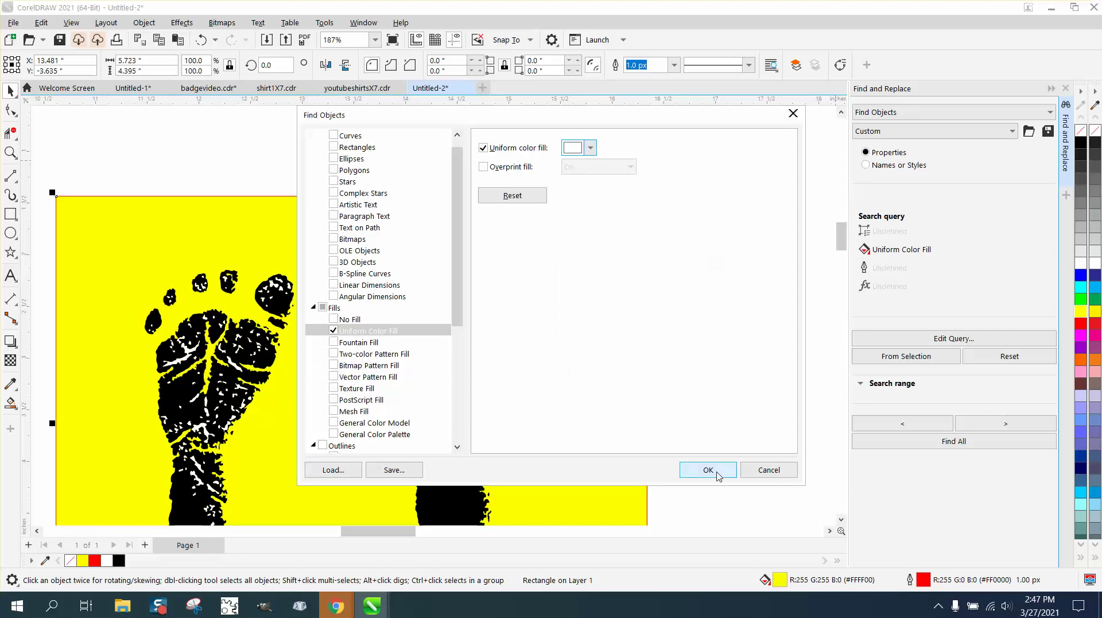
{"action": "left_click", "coordinate": [708, 470]}
{"action": "left_click", "coordinate": [941, 444]}
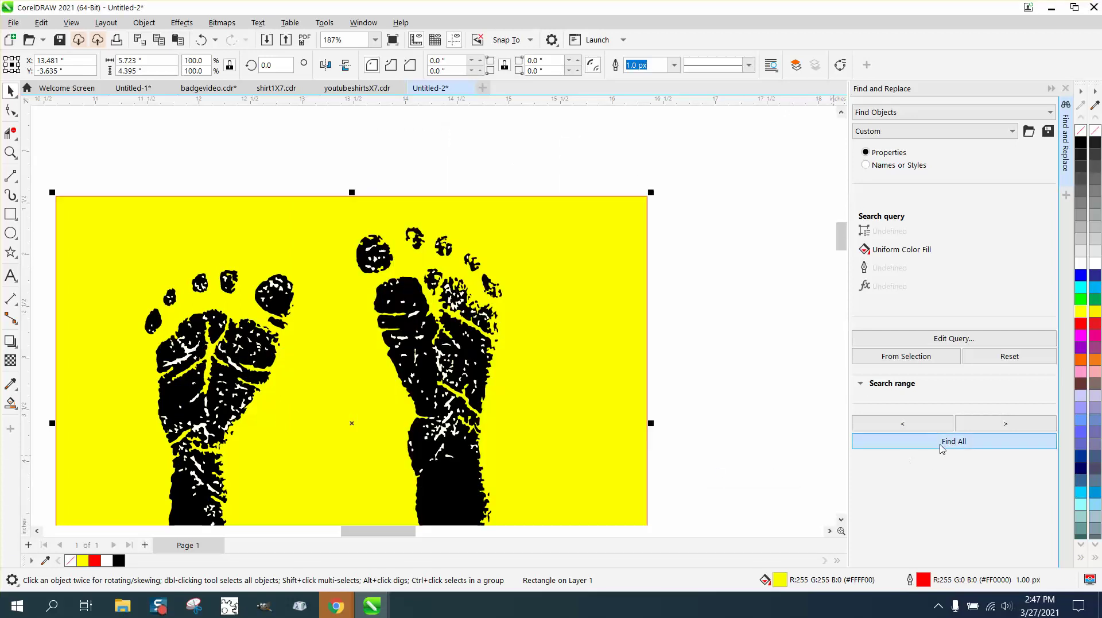
{"action": "left_click", "coordinate": [725, 365]}
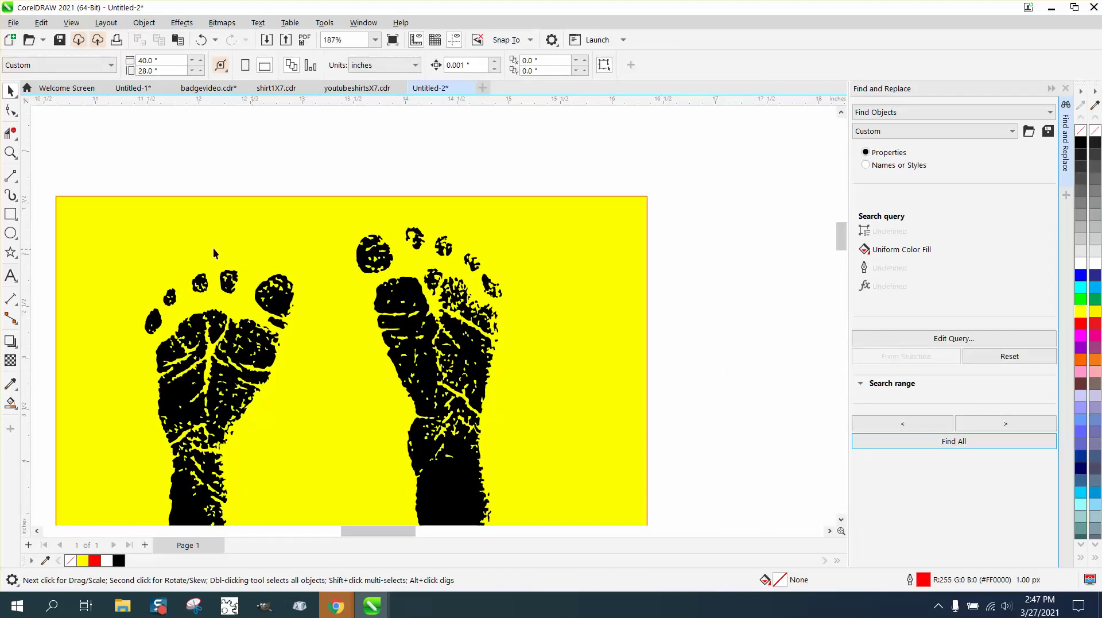
- Zoom in on the right footprint's faint toes, then select the whole footprint group
{"action": "left_click", "coordinate": [11, 153]}
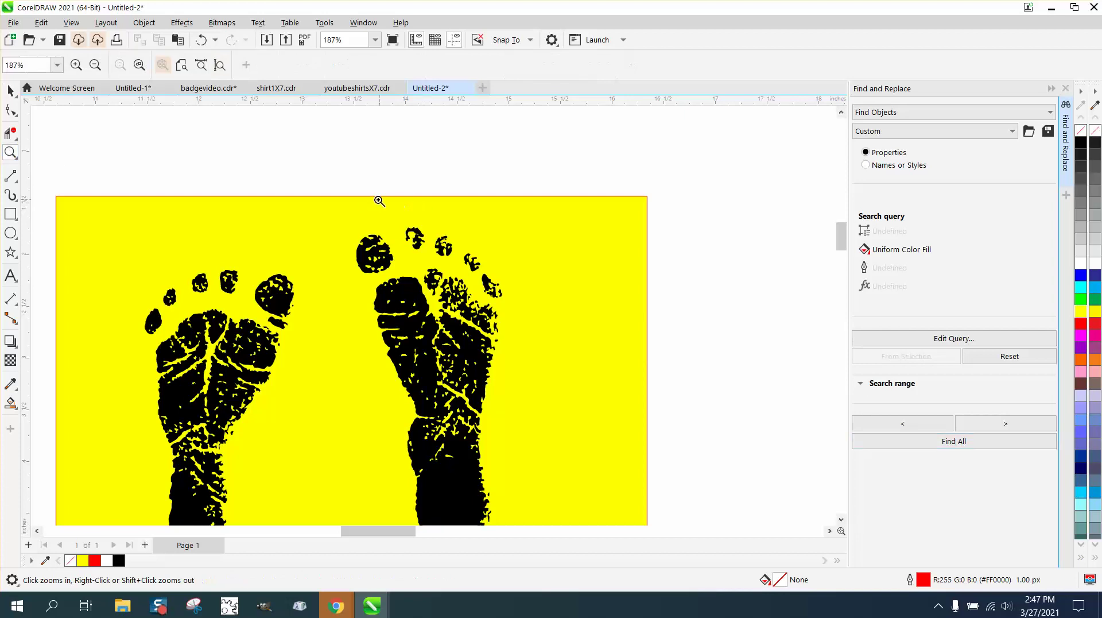
{"action": "left_click_drag", "start_coordinate": [378, 201], "coordinate": [498, 296]}
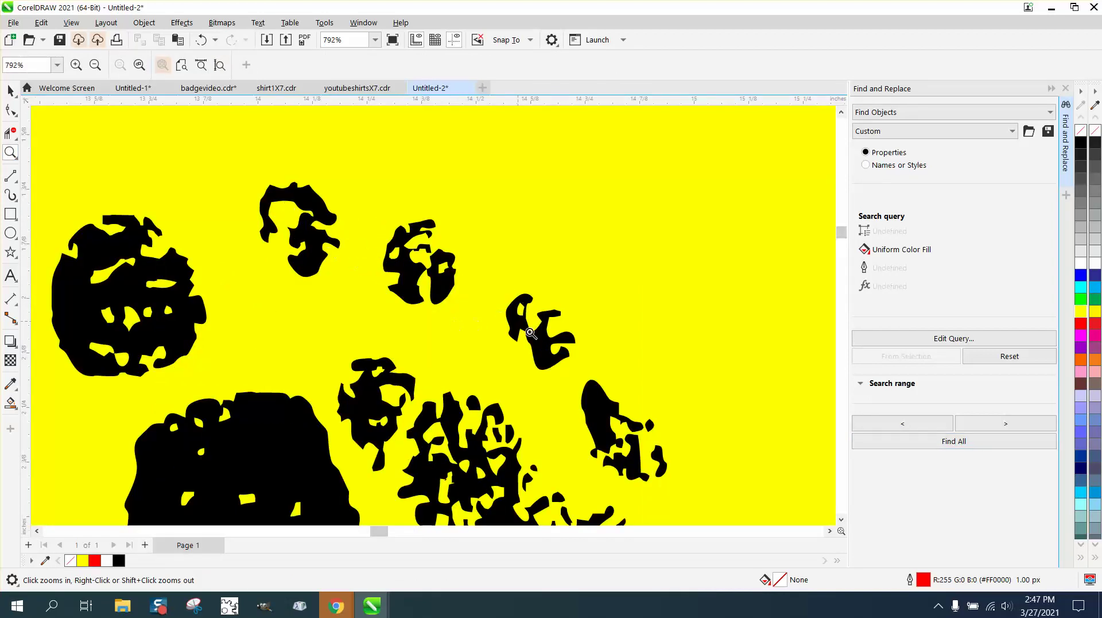
{"action": "key", "text": "space"}
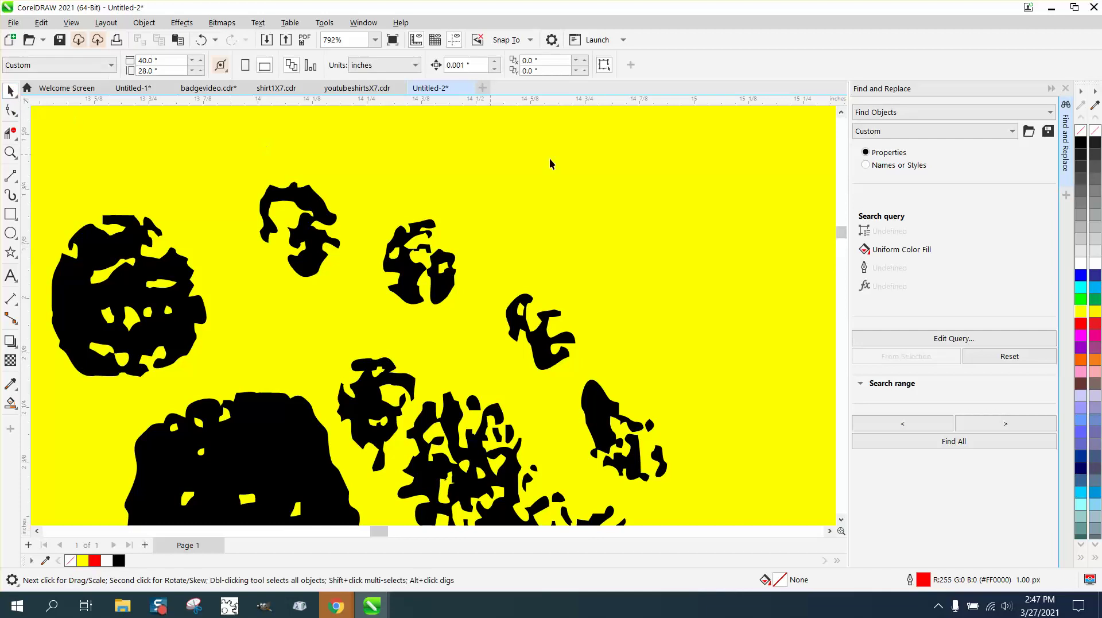
{"action": "scroll", "coordinate": [550, 157], "scroll_direction": "down", "scroll_amount": 2}
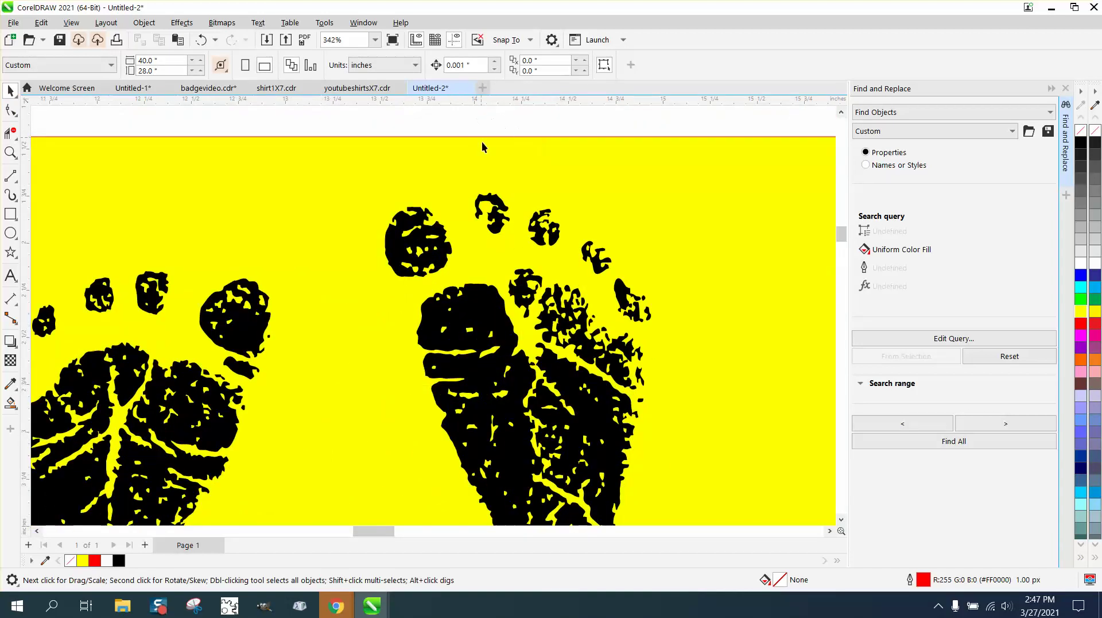
{"action": "left_click", "coordinate": [492, 201]}
- Ungroup the traced footprint shapes
{"action": "left_click", "coordinate": [144, 22]}
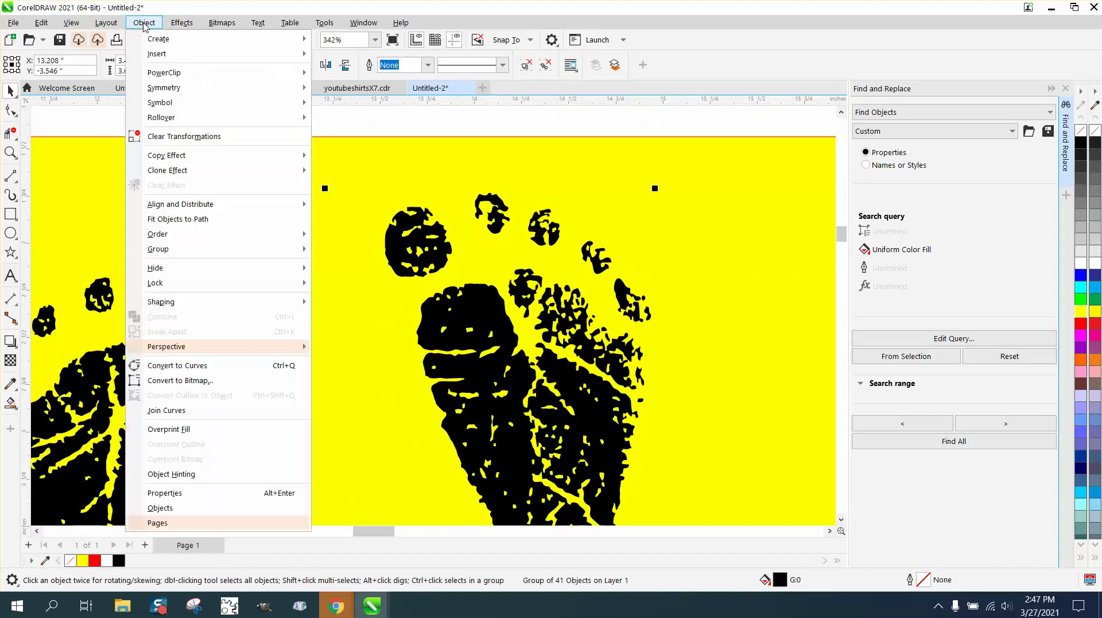
{"action": "mouse_move", "coordinate": [199, 249]}
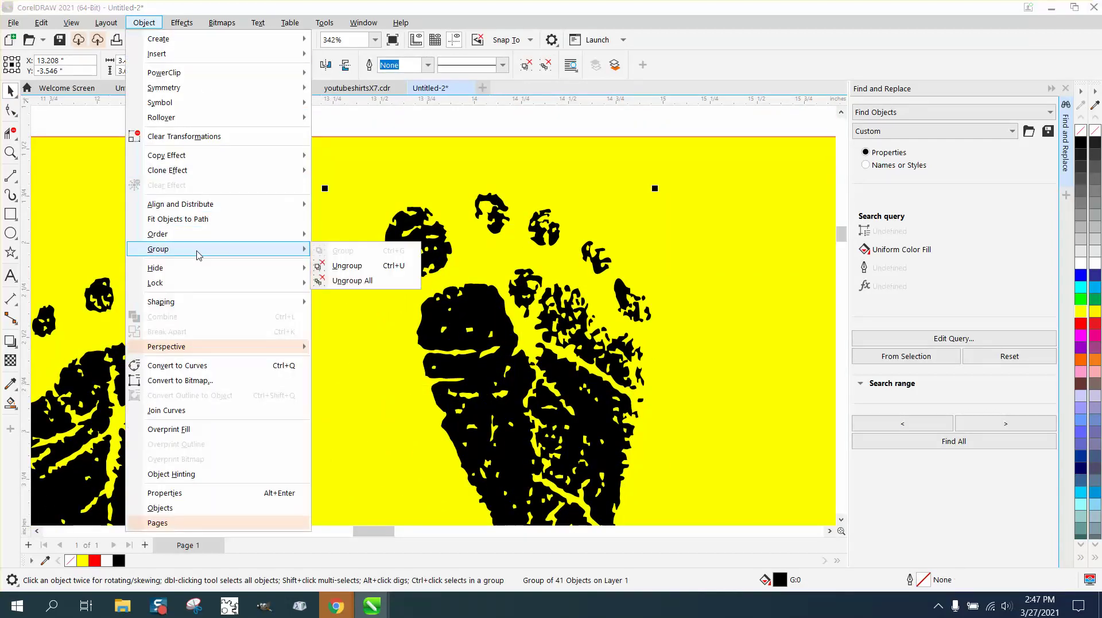
{"action": "left_click", "coordinate": [351, 263]}
- Fill the right foot's two faint toe prints with blue
{"action": "left_click", "coordinate": [462, 125]}
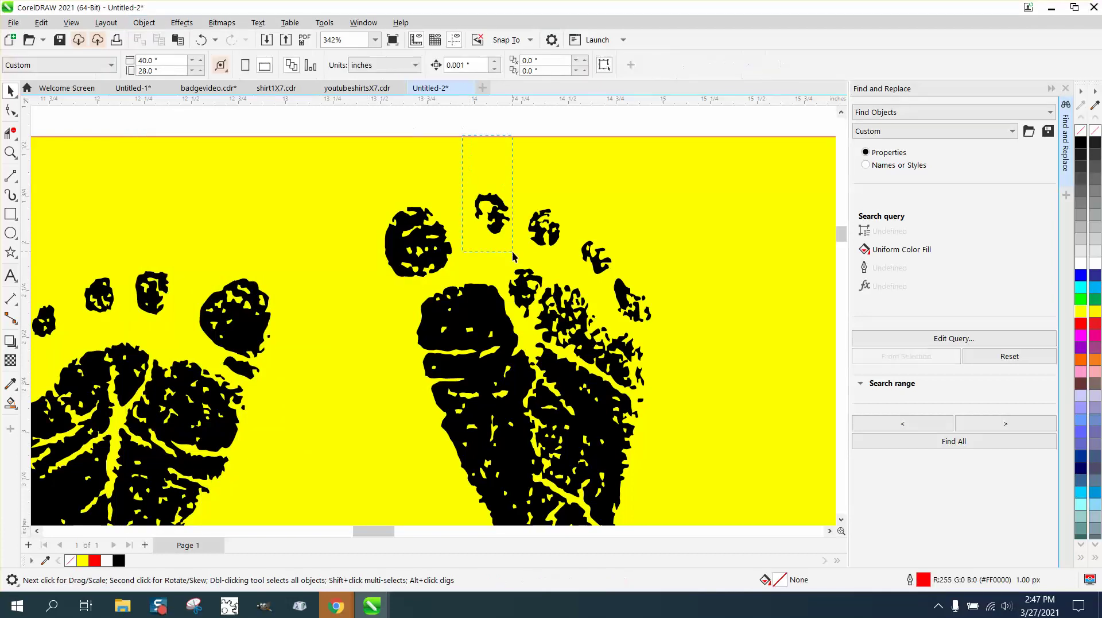
{"action": "left_click_drag", "start_coordinate": [512, 250], "coordinate": [514, 251]}
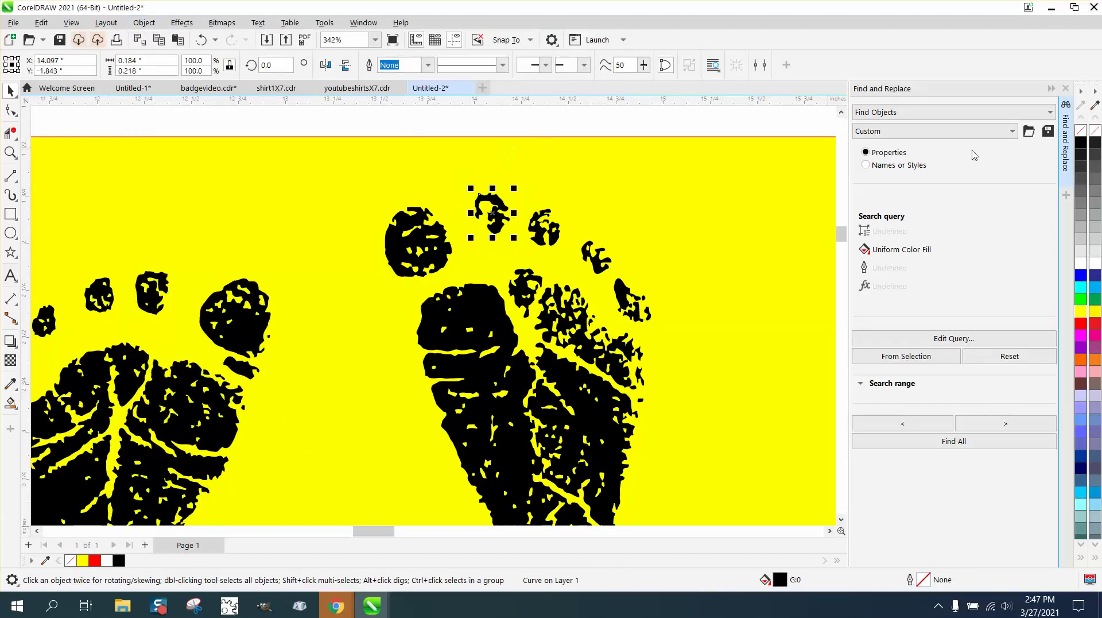
{"action": "left_click", "coordinate": [1083, 276]}
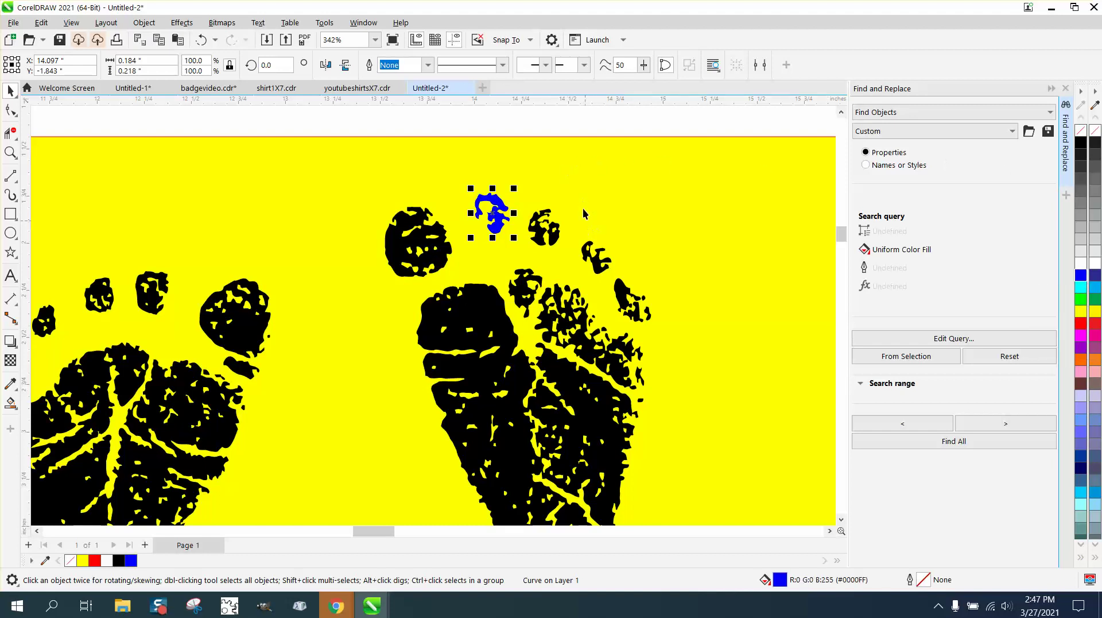
{"action": "left_click_drag", "start_coordinate": [573, 120], "coordinate": [629, 291]}
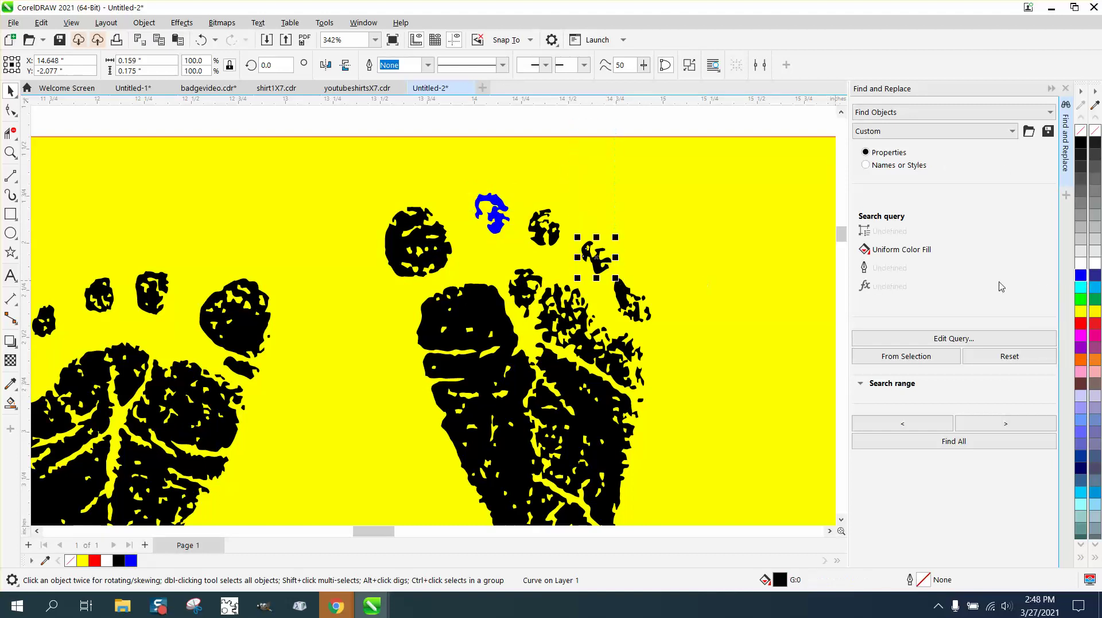
{"action": "left_click", "coordinate": [1082, 275]}
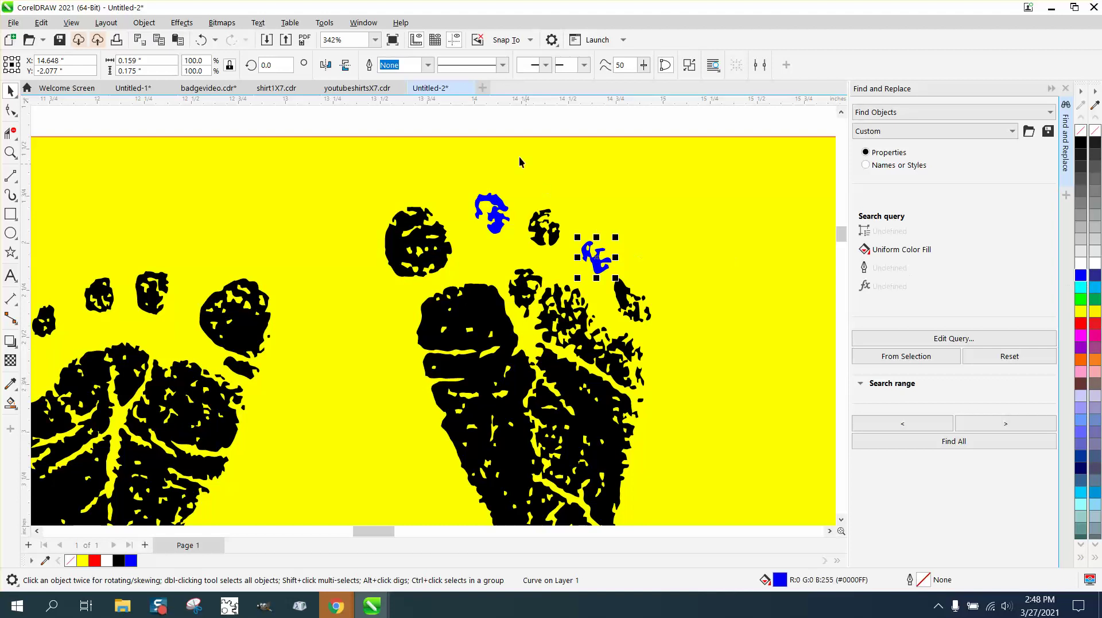
- Drag copies of two solid toe prints onto the blue toes of the right foot
{"action": "left_click_drag", "start_coordinate": [514, 131], "coordinate": [572, 261]}
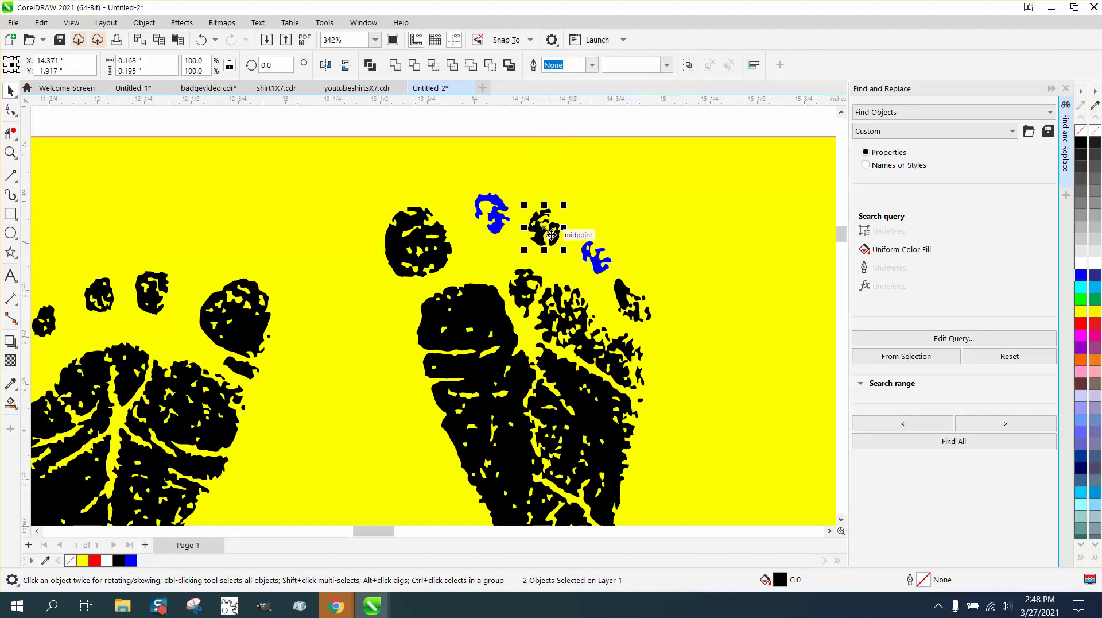
{"action": "left_click_drag", "start_coordinate": [550, 235], "coordinate": [496, 218]}
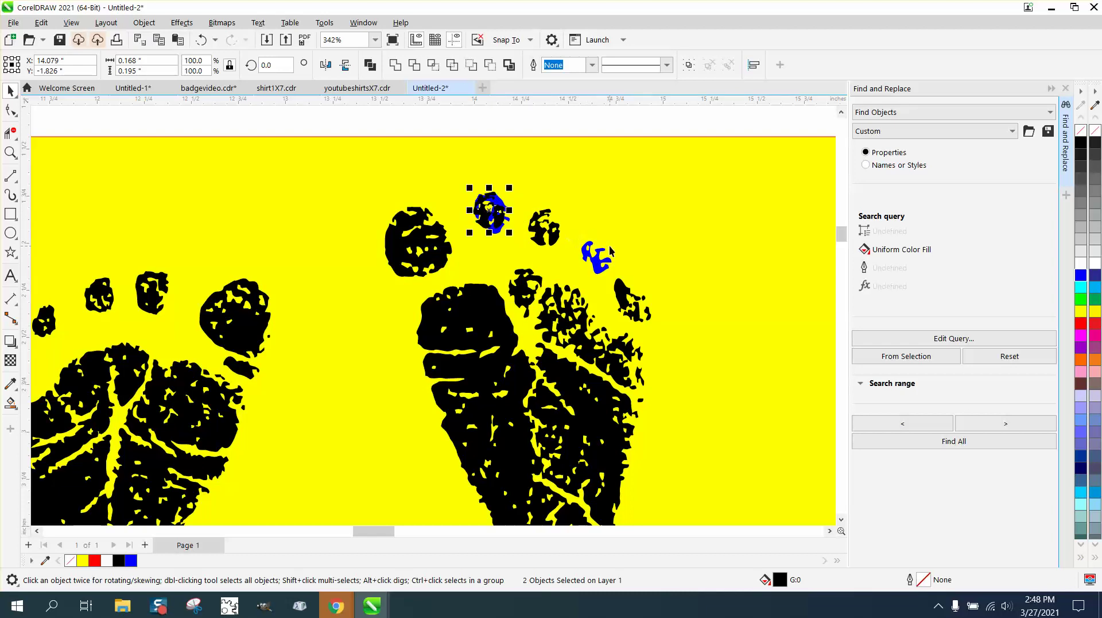
{"action": "left_click", "coordinate": [153, 294]}
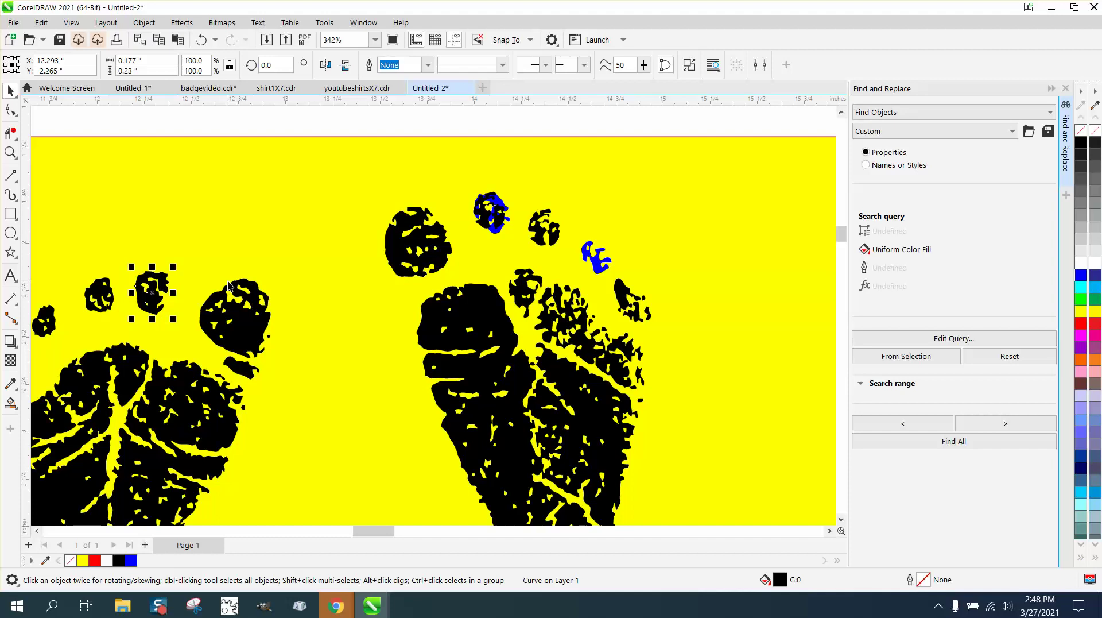
{"action": "left_click_drag", "start_coordinate": [154, 292], "coordinate": [600, 263]}
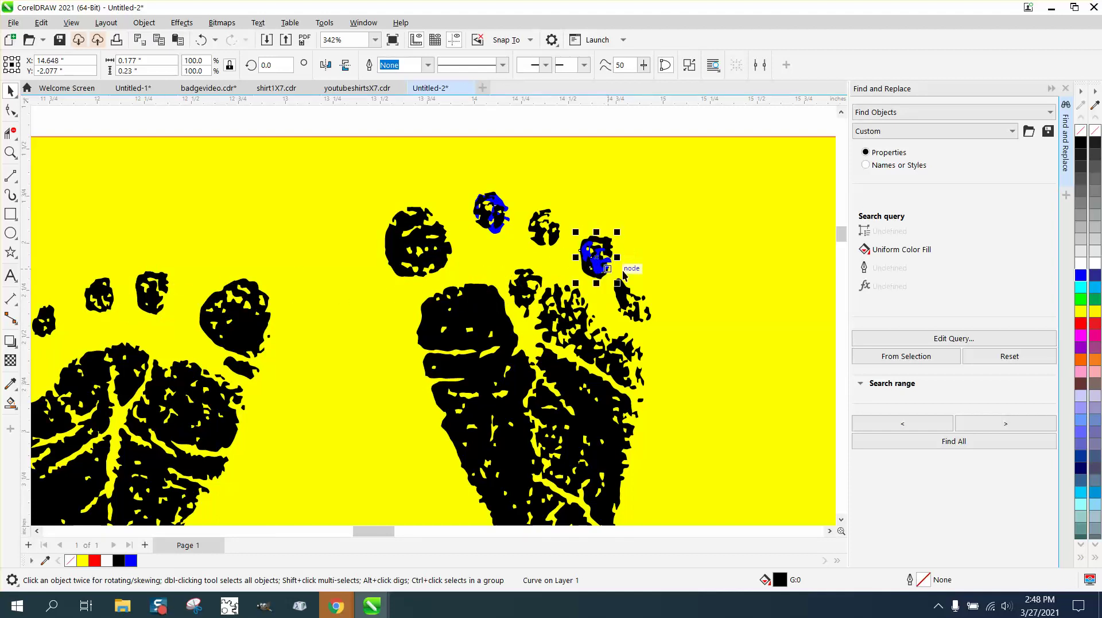
{"action": "left_click", "coordinate": [10, 152]}
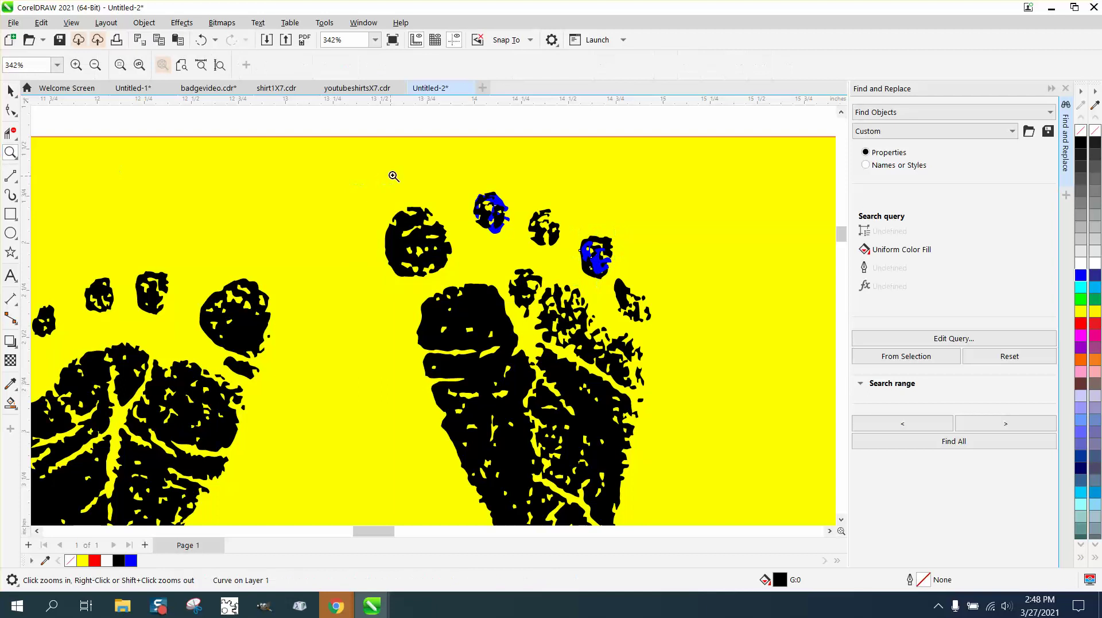
- Zoom in and delete both blue shapes beneath the patched toes
{"action": "left_click", "coordinate": [579, 254]}
{"action": "key", "text": "space"}
{"action": "left_click", "coordinate": [380, 153]}
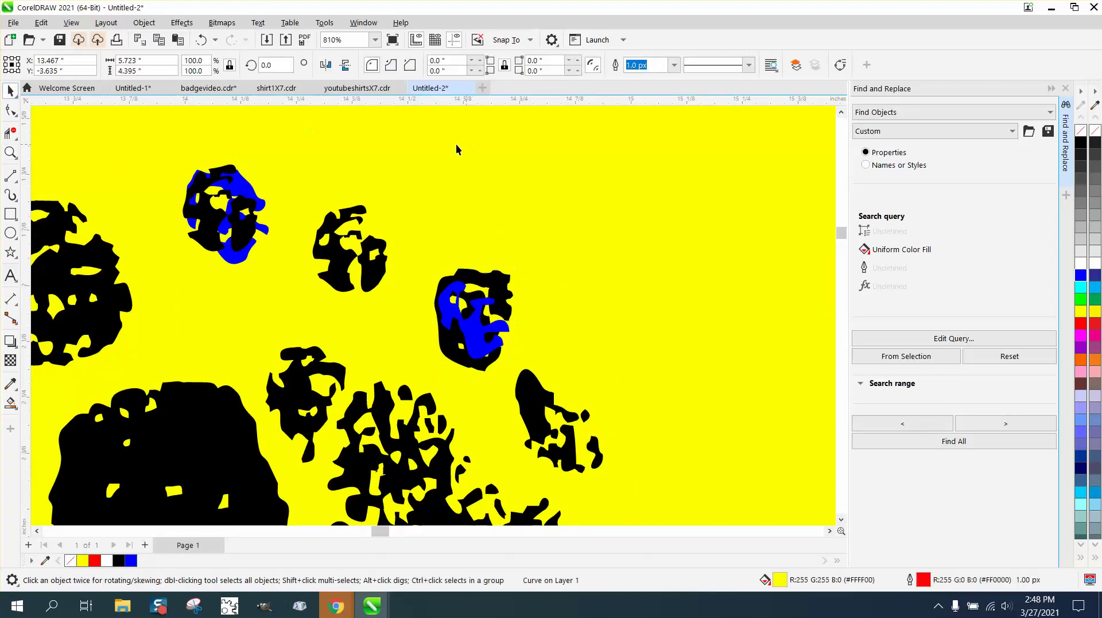
{"action": "left_click", "coordinate": [252, 192]}
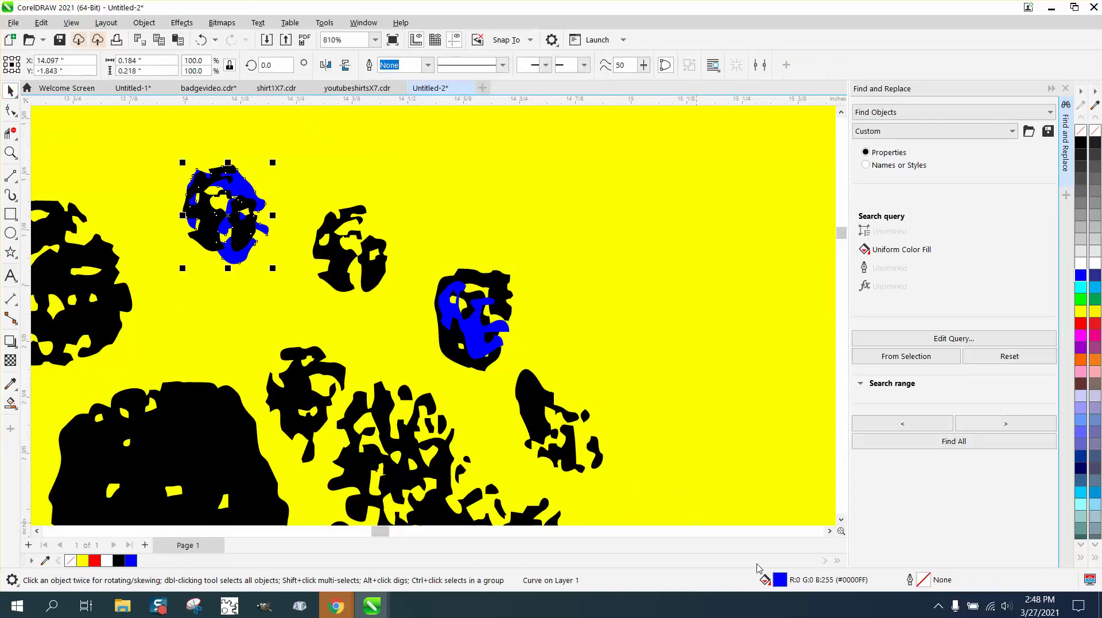
{"action": "key", "text": "Delete"}
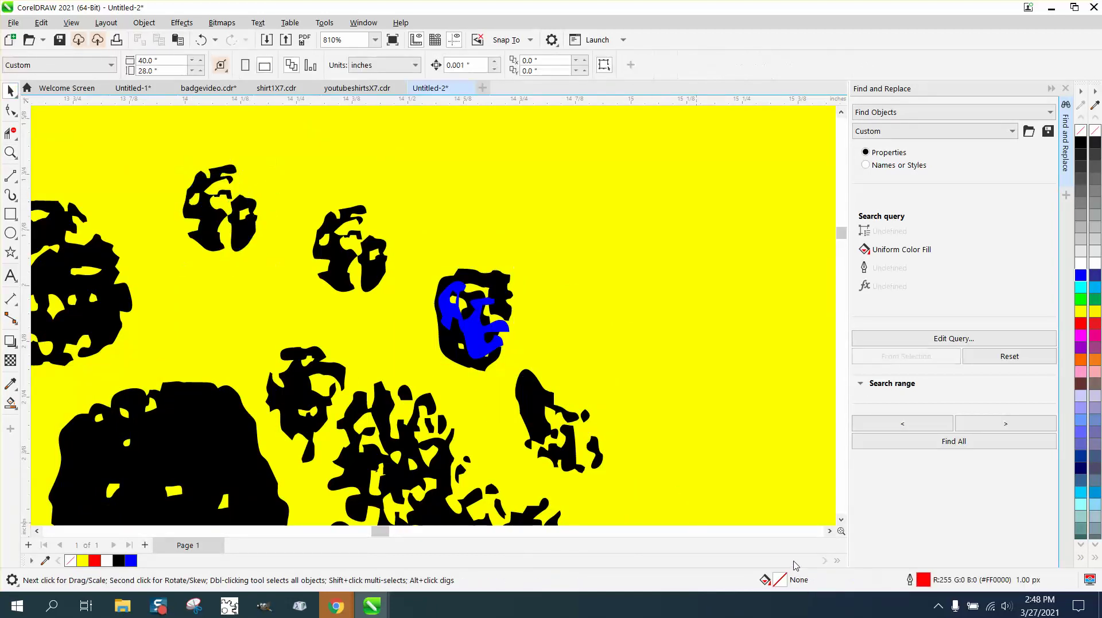
{"action": "left_click", "coordinate": [506, 333]}
{"action": "key", "text": "Delete"}
{"action": "scroll", "coordinate": [572, 373], "scroll_direction": "down", "scroll_amount": 6}
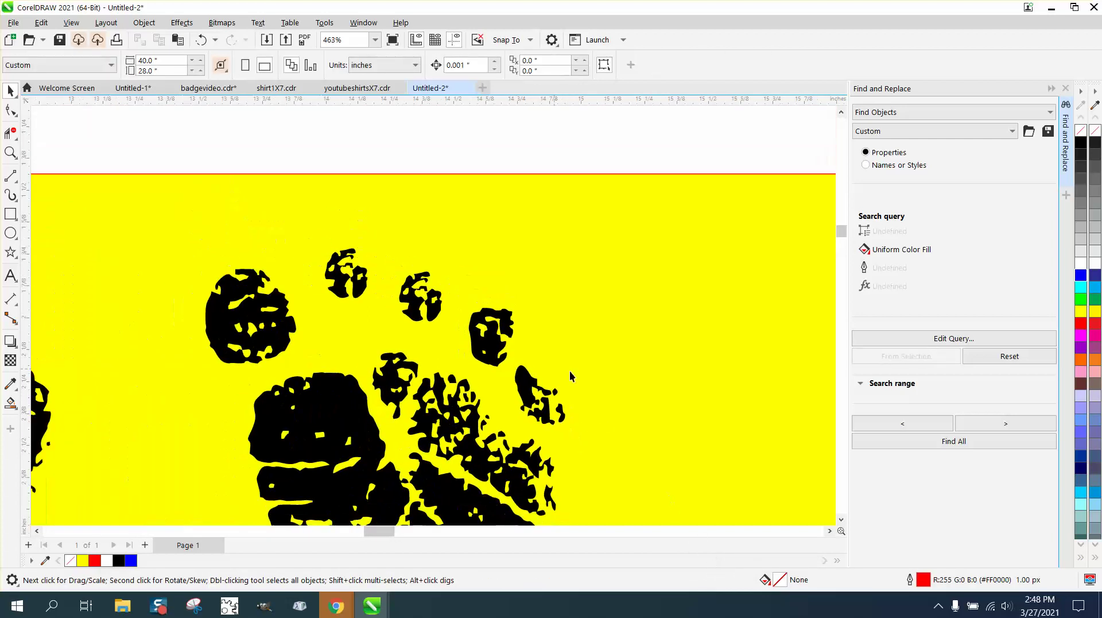
{"action": "scroll", "coordinate": [634, 435], "scroll_direction": "down", "scroll_amount": 1}
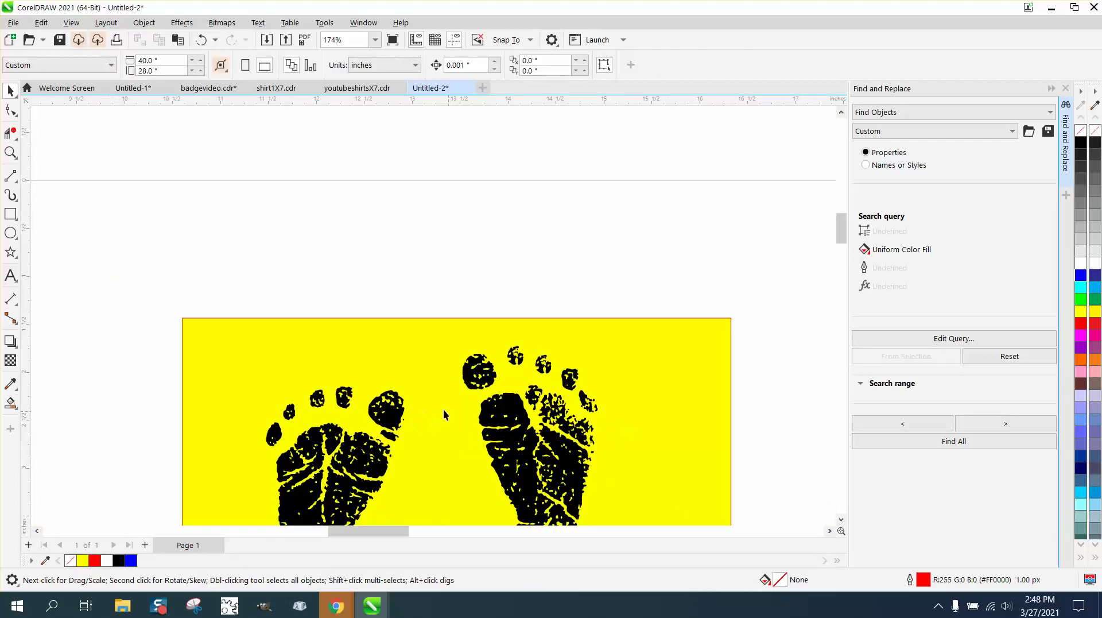
{"action": "scroll", "coordinate": [443, 409], "scroll_direction": "down", "scroll_amount": 2}
{"action": "scroll", "coordinate": [588, 390], "scroll_direction": "down", "scroll_amount": 2}
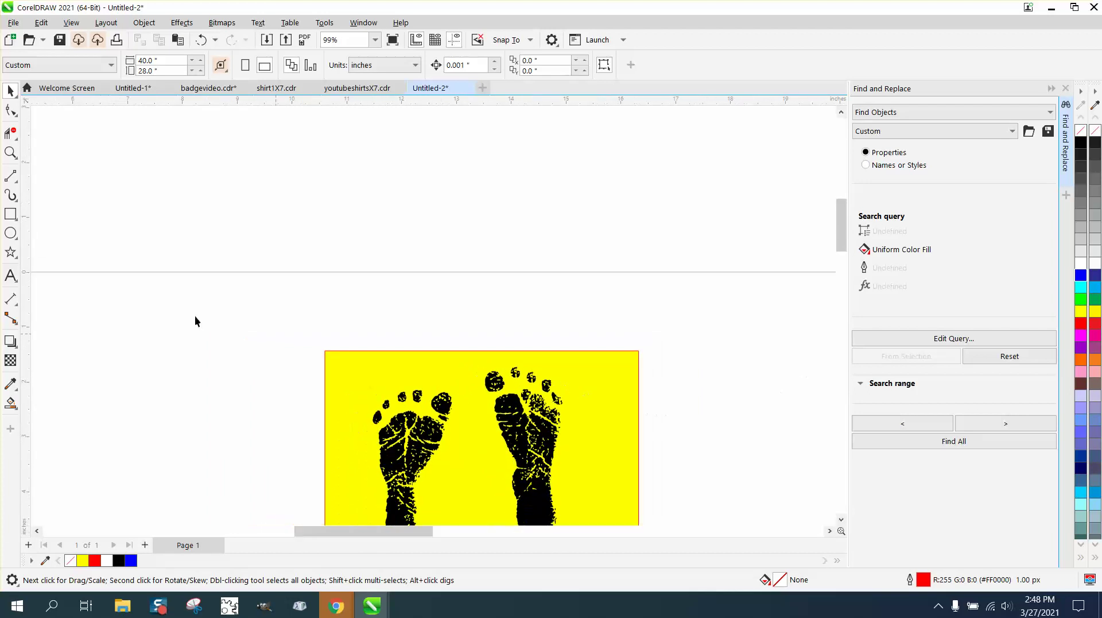
{"action": "key", "text": "z"}
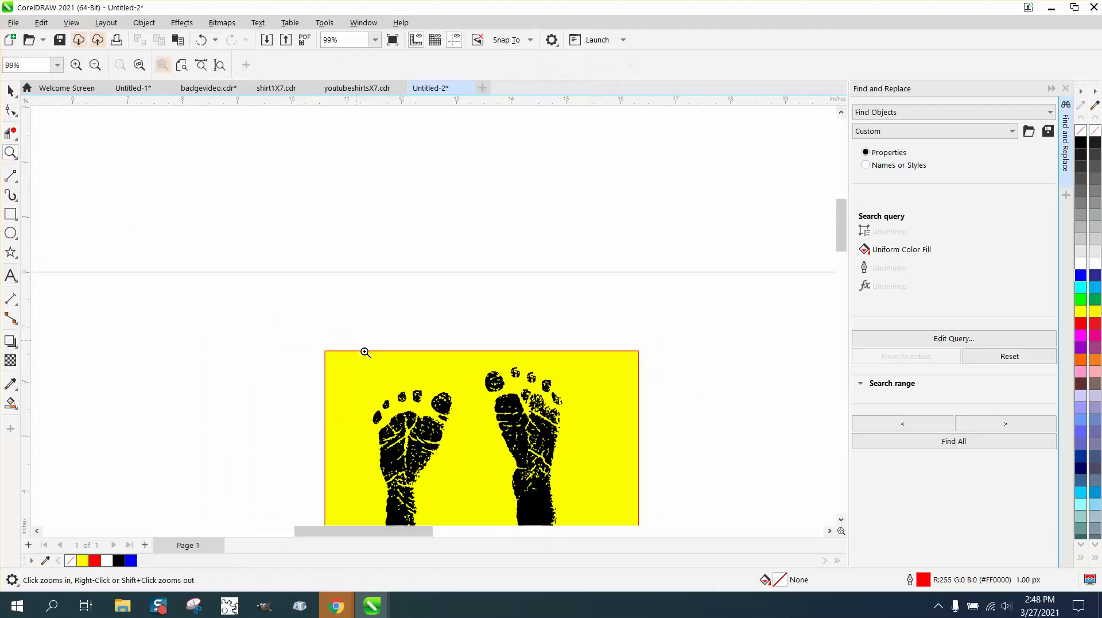
{"action": "left_click_drag", "start_coordinate": [364, 352], "coordinate": [706, 494]}
{"action": "scroll", "coordinate": [520, 440], "scroll_direction": "down", "scroll_amount": 4}
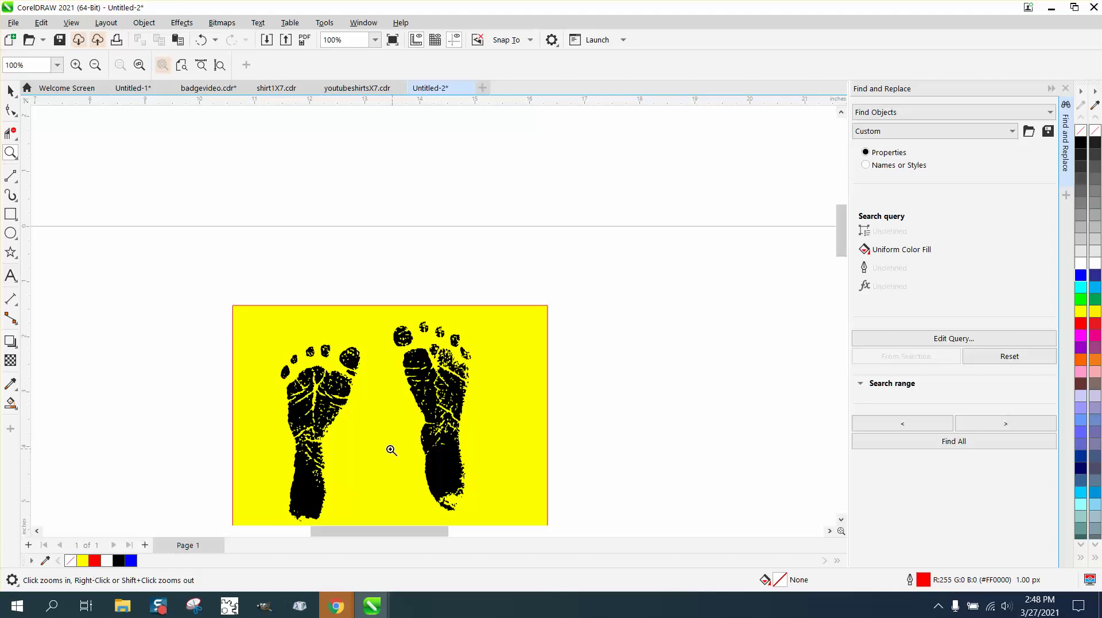
{"action": "scroll", "coordinate": [389, 439], "scroll_direction": "down", "scroll_amount": 1}
{"action": "scroll", "coordinate": [448, 482], "scroll_direction": "up", "scroll_amount": 3}
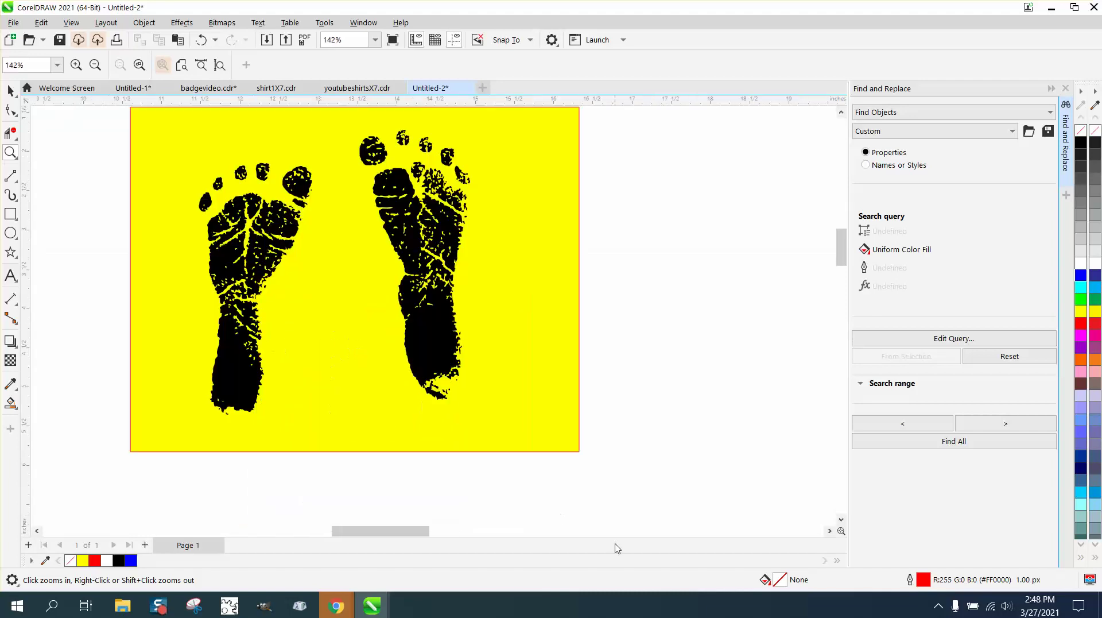